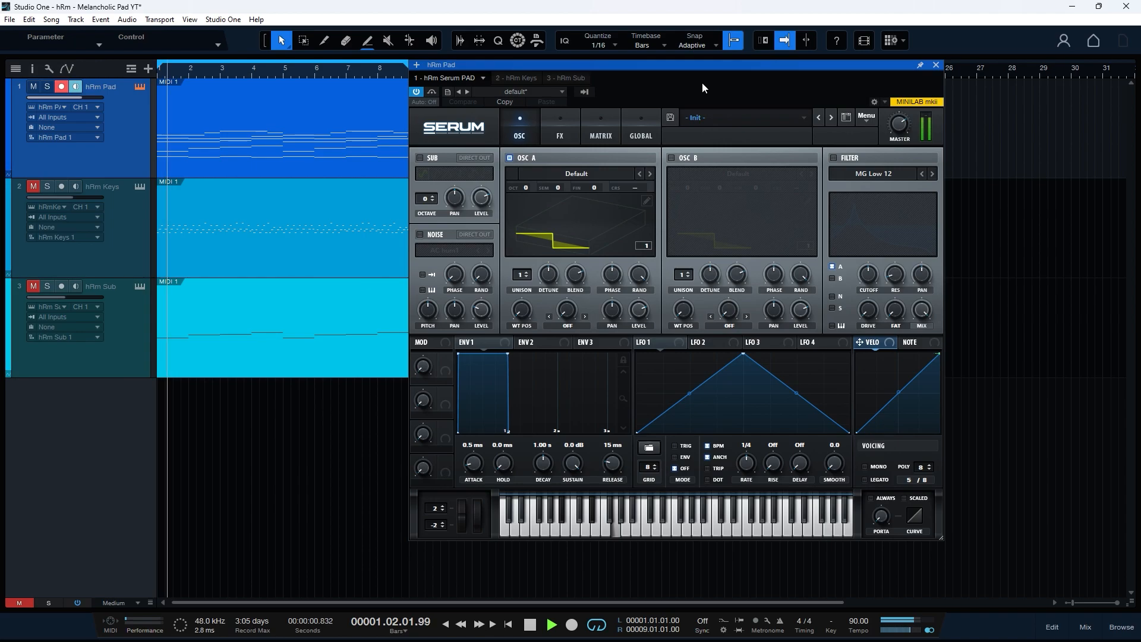
- Load the OOH_YAH_OO vowel wavetable into oscillator A and sweep its frames
{"action": "key", "text": "space"}
{"action": "left_click", "coordinate": [598, 173]}
{"action": "mouse_move", "coordinate": [571, 239]}
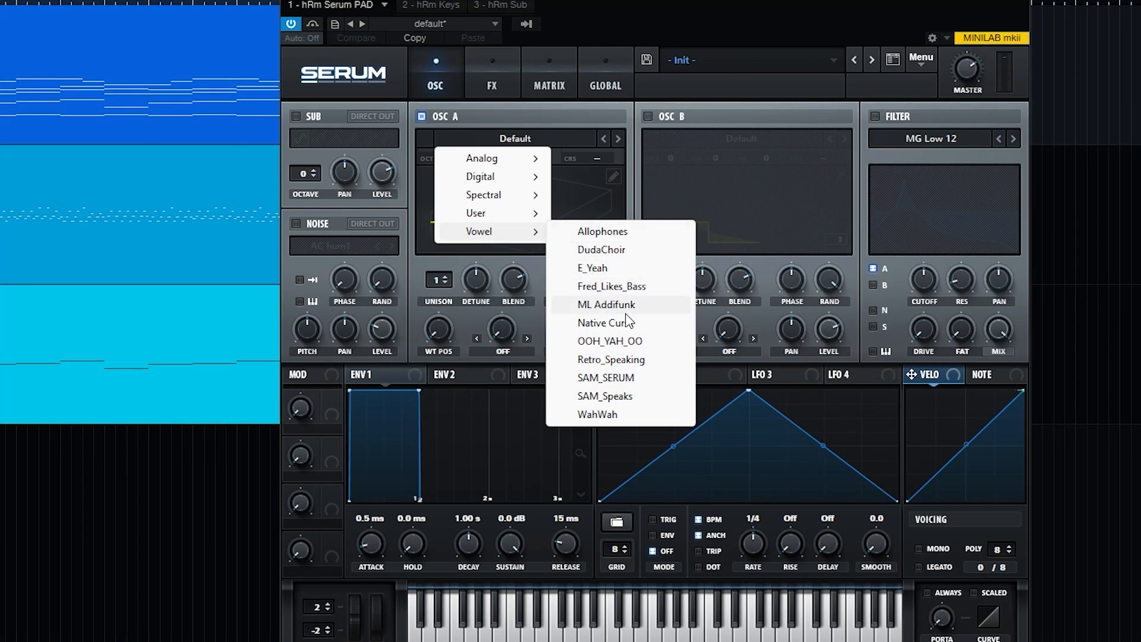
{"action": "left_click", "coordinate": [628, 340]}
{"action": "left_click_drag", "start_coordinate": [451, 349], "coordinate": [470, 316]}
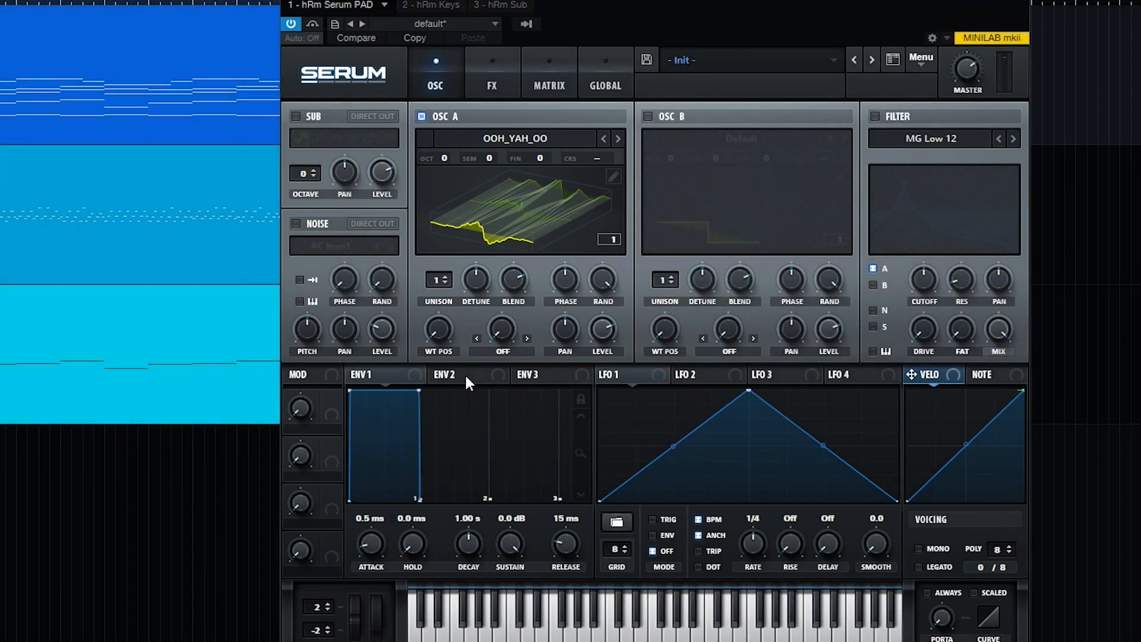
- Play the pad while pushing oscillator A's wavetable position near its end
{"action": "key", "text": "space"}
{"action": "left_click_drag", "start_coordinate": [439, 334], "coordinate": [439, 319]}
{"action": "left_click_drag", "start_coordinate": [523, 306], "coordinate": [543, 345]}
{"action": "key", "text": "space"}
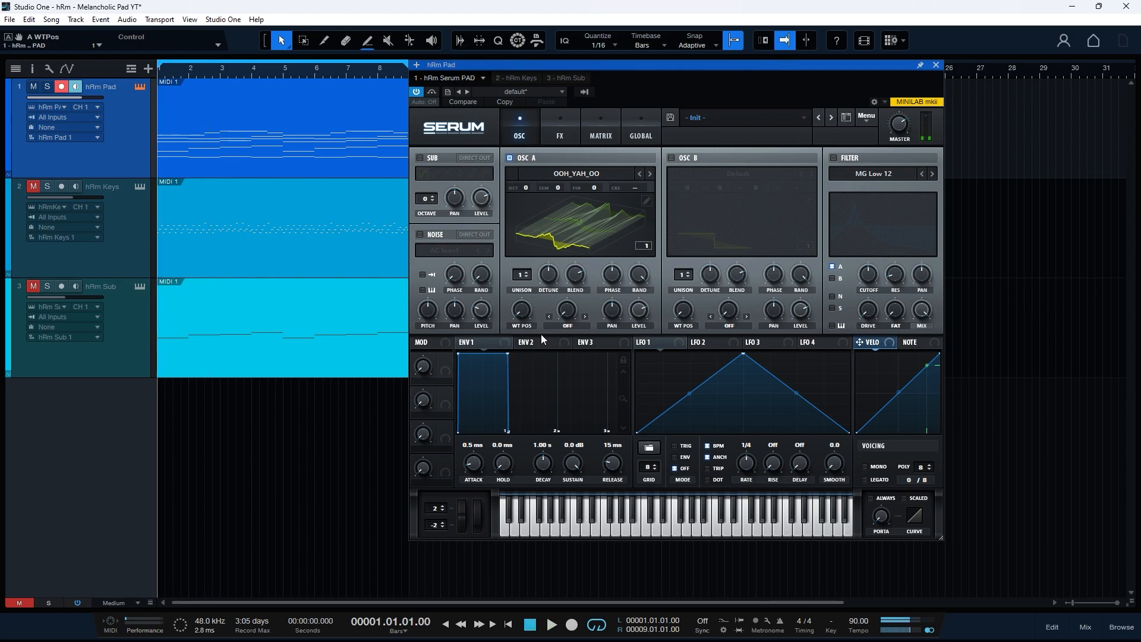
- Raise oscillator A's unison to 14 voices and set its wavetable position to 39
{"action": "left_click", "coordinate": [528, 272]}
{"action": "left_click", "coordinate": [527, 272]}
{"action": "left_click", "coordinate": [527, 272]}
{"action": "scroll", "coordinate": [447, 277], "scroll_direction": "up", "scroll_amount": 9}
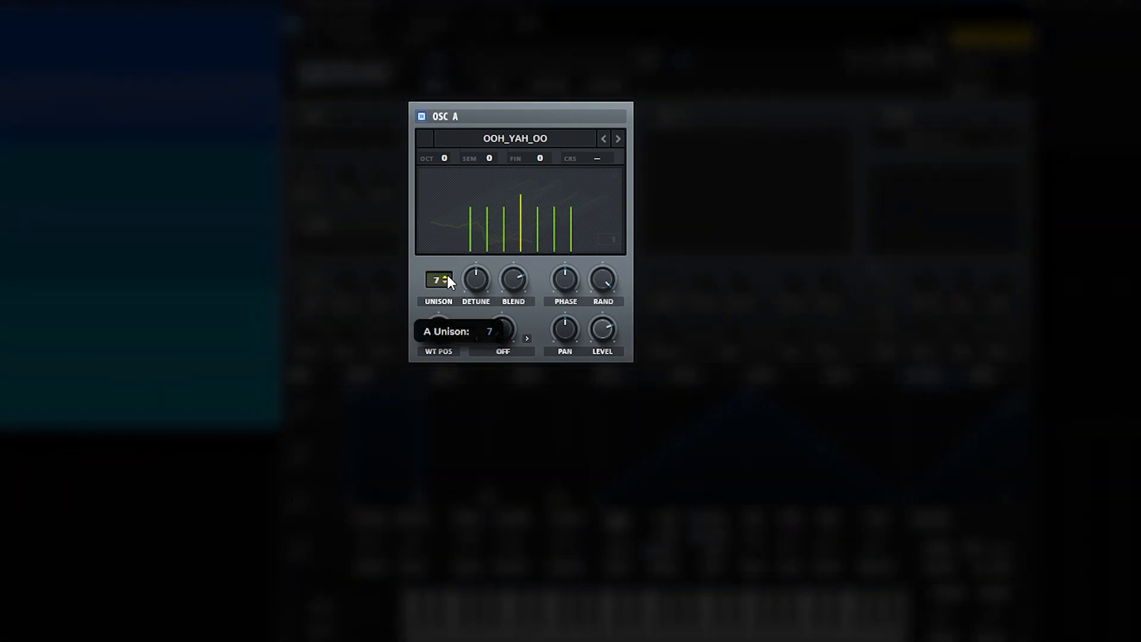
{"action": "scroll", "coordinate": [447, 280], "scroll_direction": "up", "scroll_amount": 1}
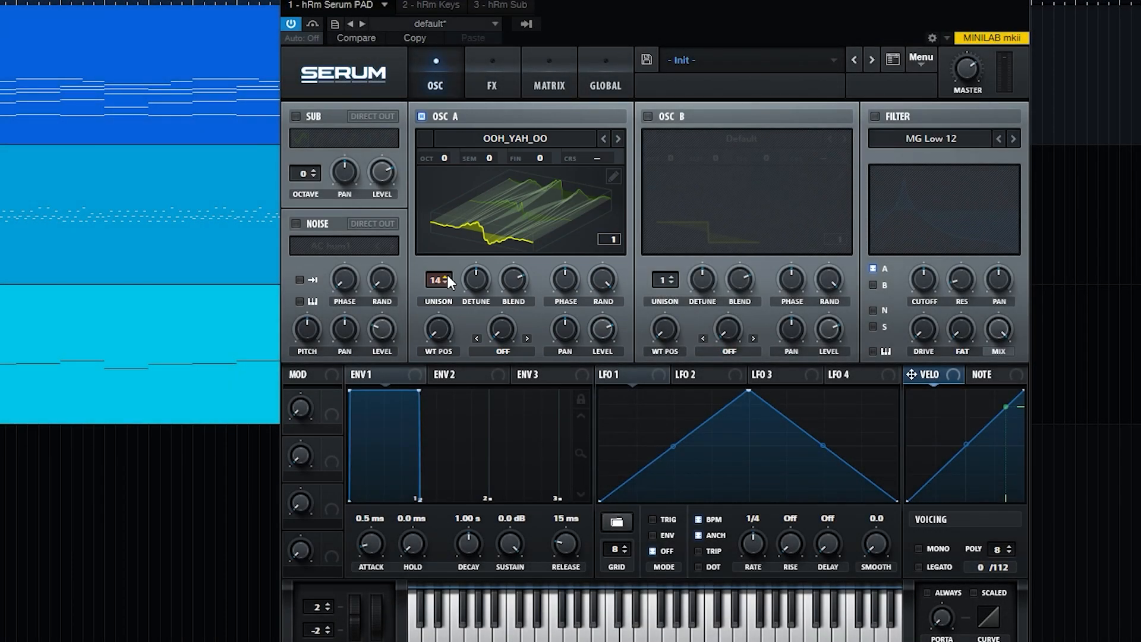
{"action": "left_click_drag", "start_coordinate": [440, 332], "coordinate": [438, 304]}
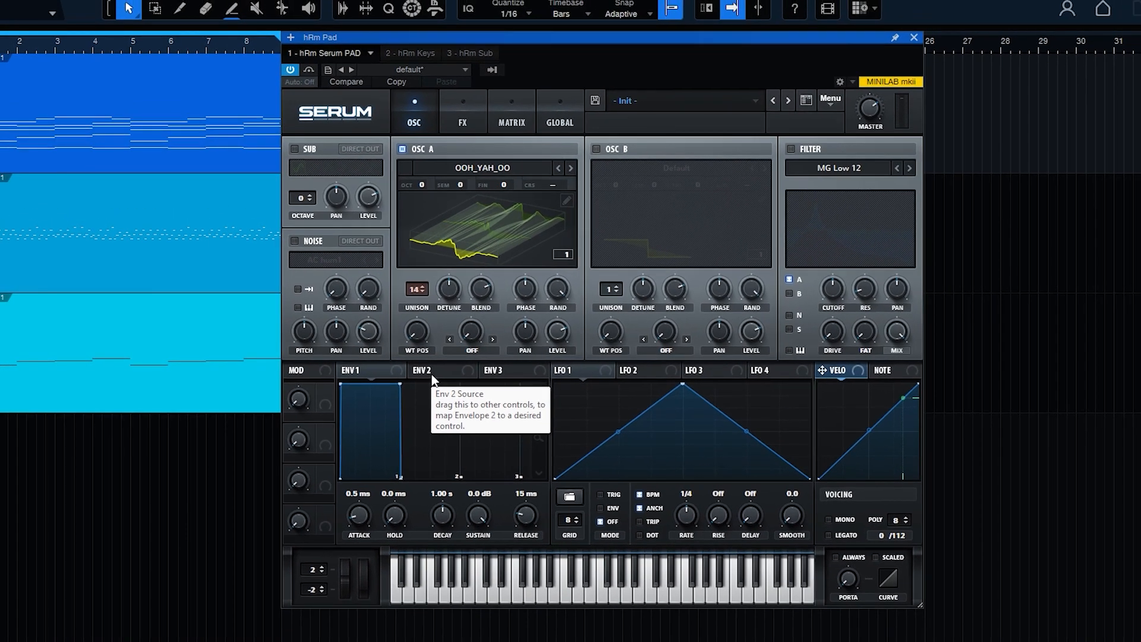
- Set oscillator A's warp mode to Remap 1 and show a flat waveform view
{"action": "left_click", "coordinate": [470, 351]}
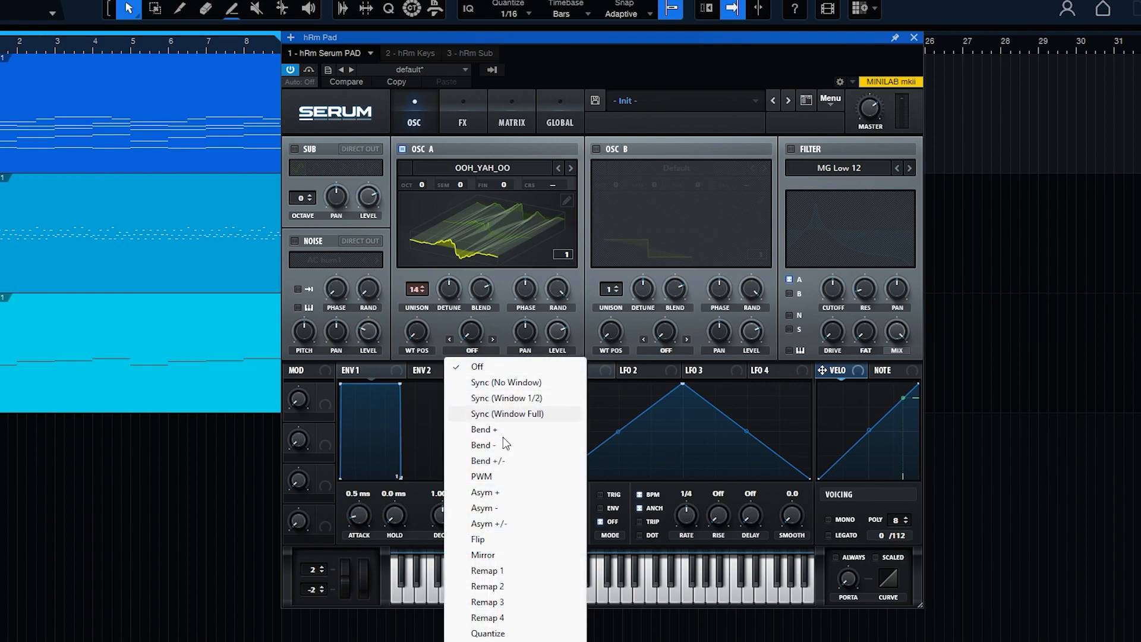
{"action": "left_click", "coordinate": [514, 570]}
{"action": "left_click", "coordinate": [470, 244]}
- Draw a remap curve that rises steeply then levels off, and raise warp to 63%
{"action": "left_click", "coordinate": [492, 325]}
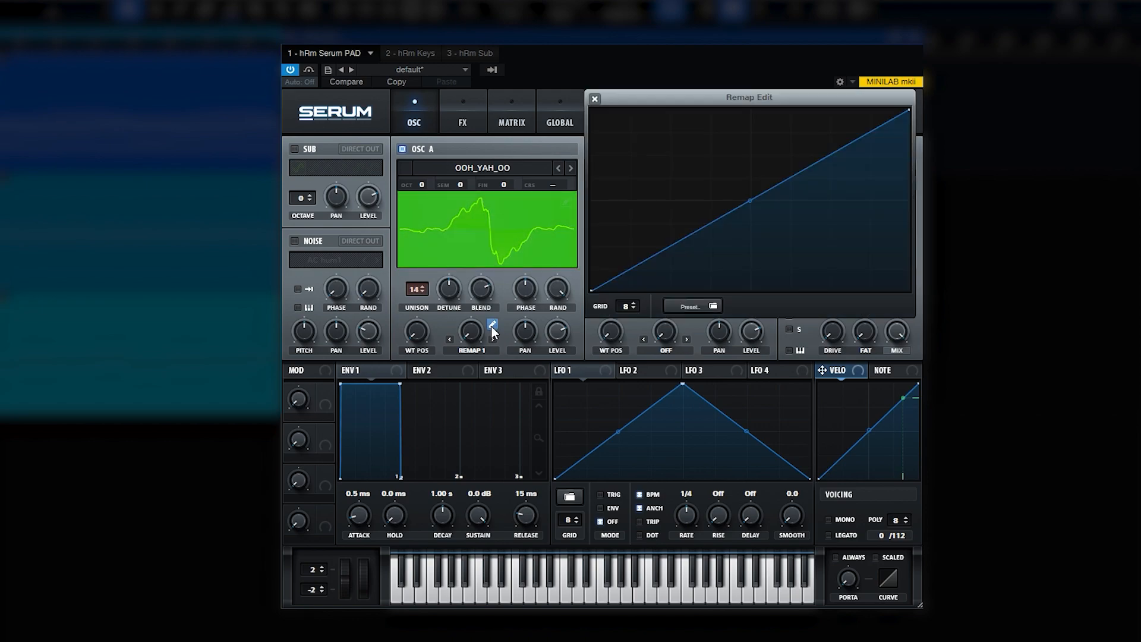
{"action": "left_click_drag", "start_coordinate": [672, 244], "coordinate": [670, 225]}
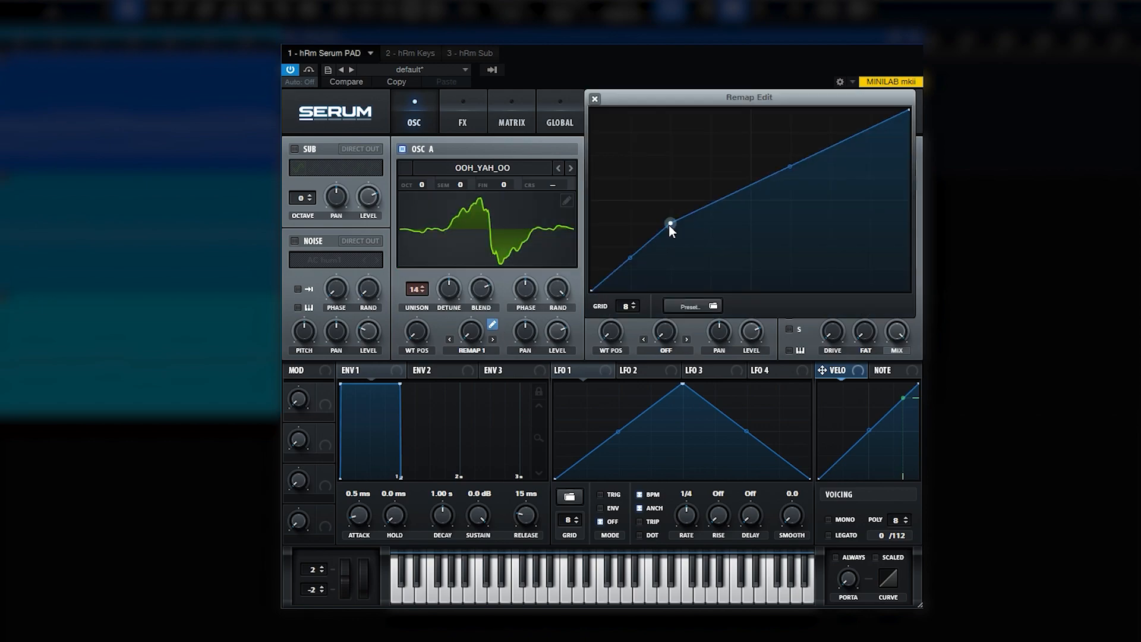
{"action": "left_click_drag", "start_coordinate": [907, 113], "coordinate": [908, 227]}
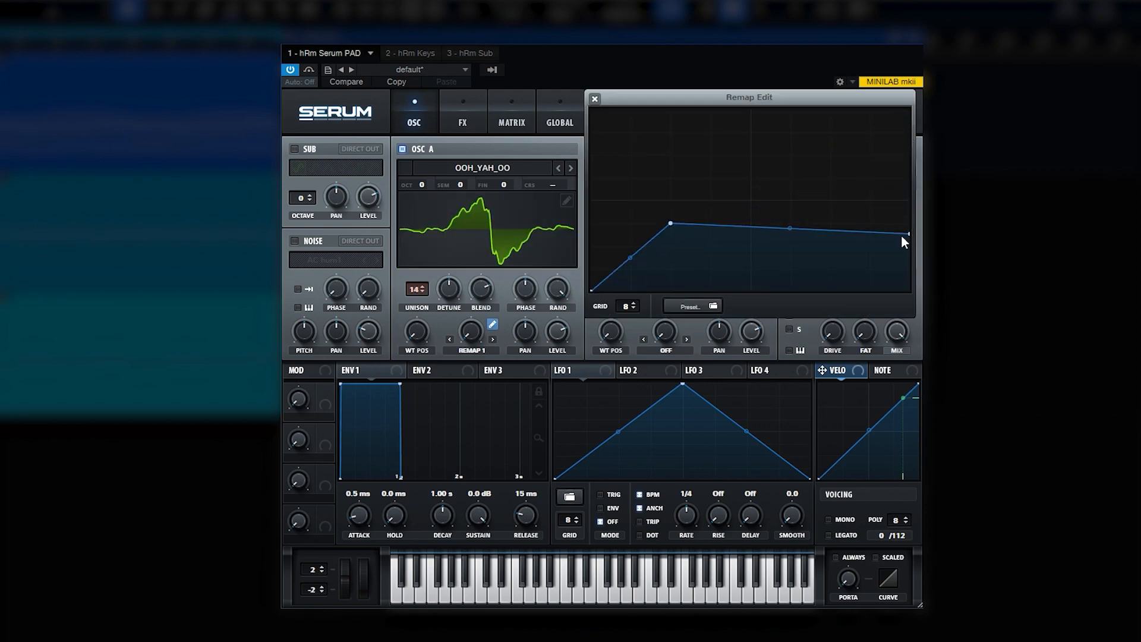
{"action": "left_click_drag", "start_coordinate": [632, 256], "coordinate": [623, 232]}
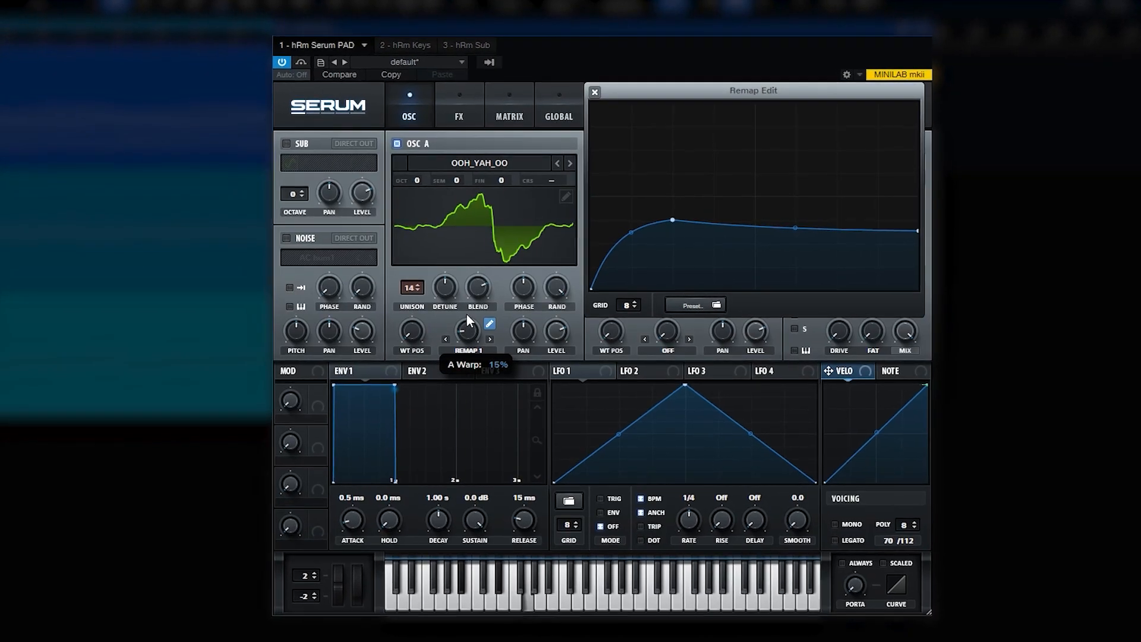
{"action": "left_click_drag", "start_coordinate": [464, 301], "coordinate": [458, 227]}
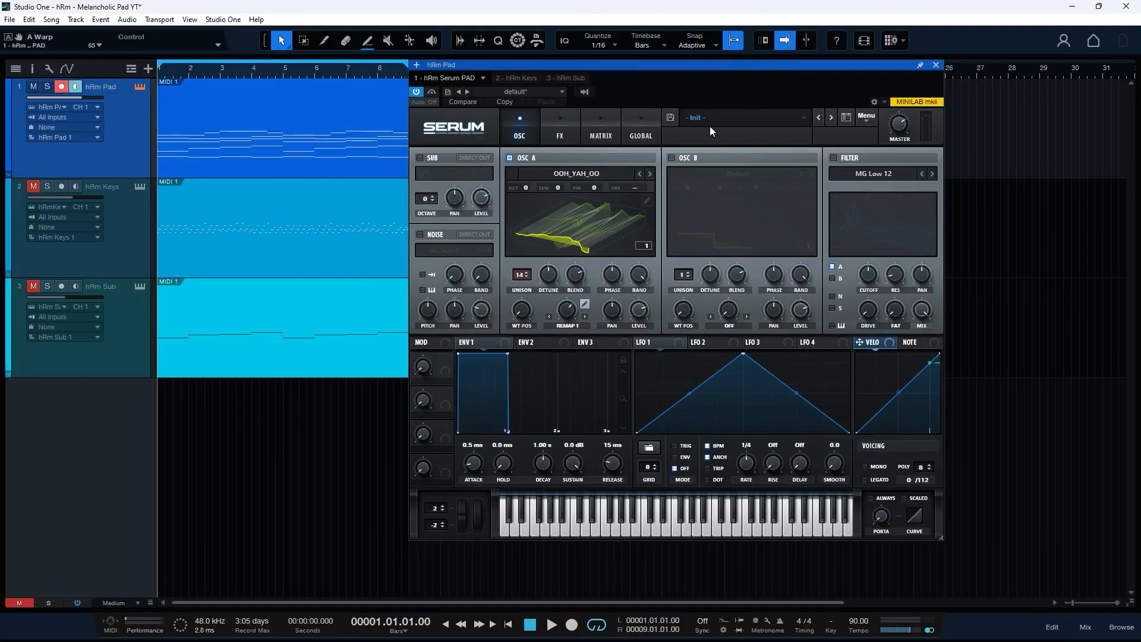
- Enable oscillator B with the ML Addifunk wavetable, octave +2, wavetable position 33
{"action": "left_click", "coordinate": [672, 157]}
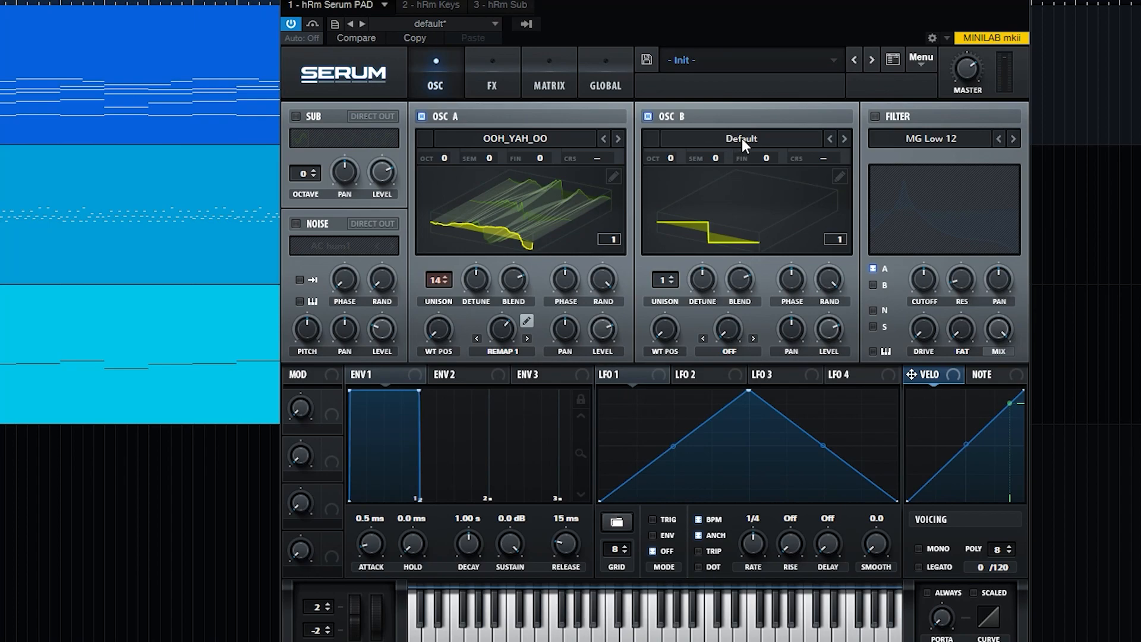
{"action": "left_click", "coordinate": [739, 173]}
{"action": "mouse_move", "coordinate": [744, 237]}
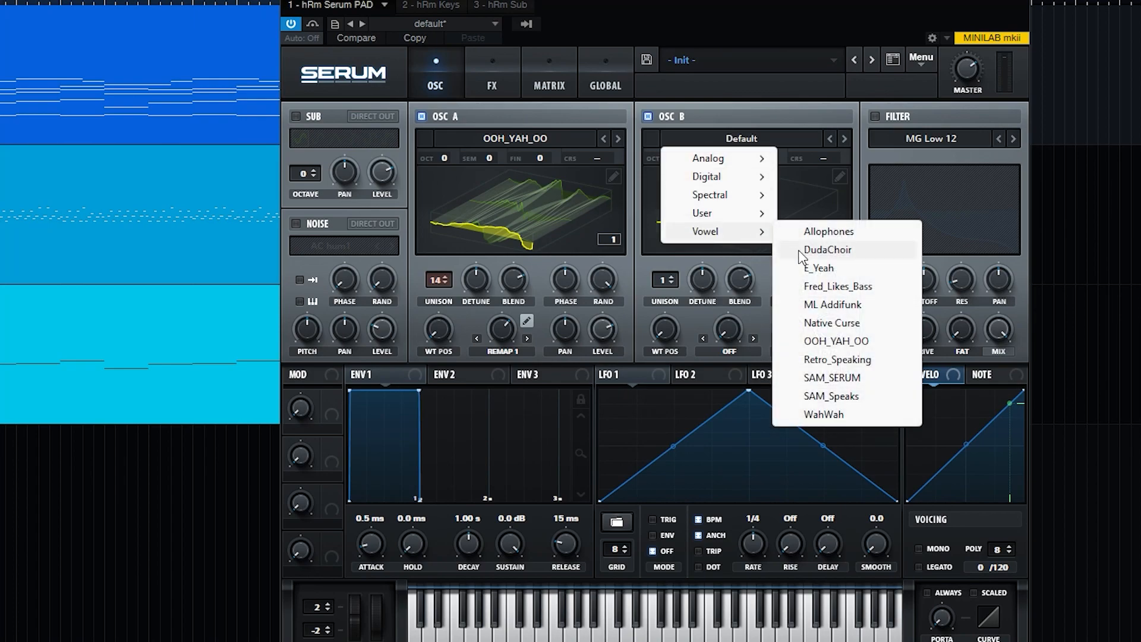
{"action": "left_click", "coordinate": [850, 302]}
{"action": "left_click_drag", "start_coordinate": [671, 157], "coordinate": [677, 119]}
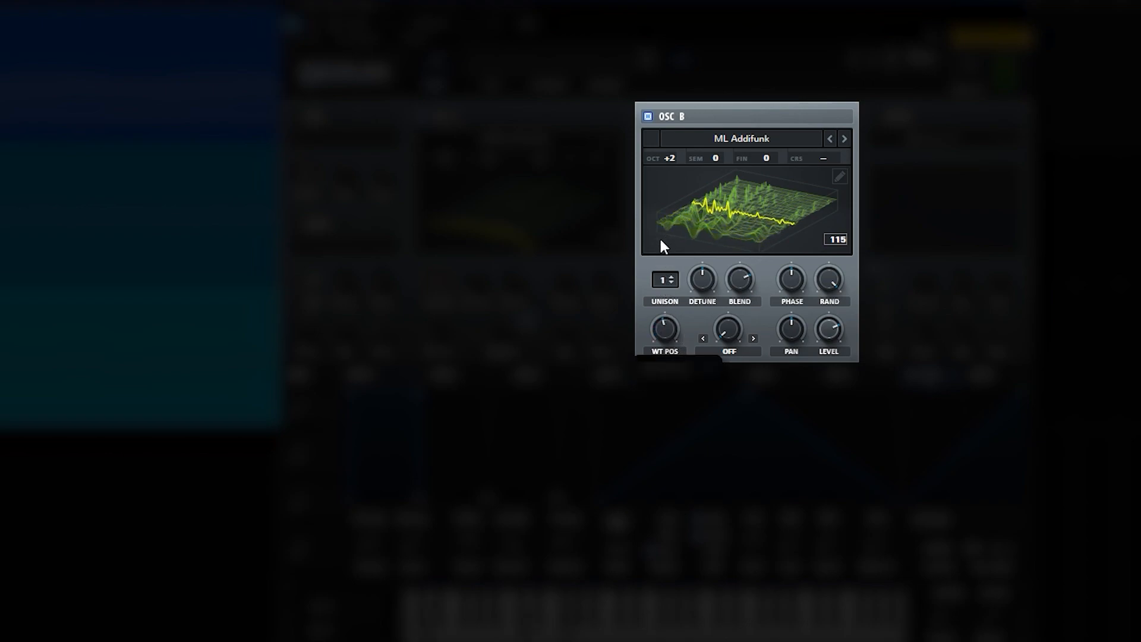
{"action": "left_click_drag", "start_coordinate": [671, 301], "coordinate": [671, 310]}
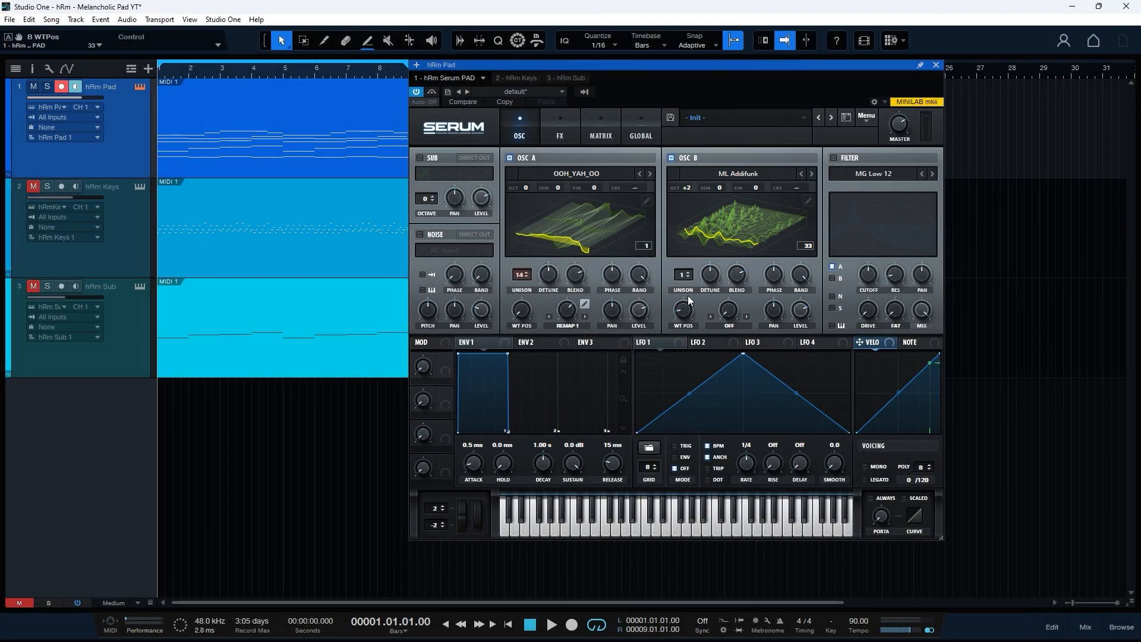
- Give envelope 1 a 151 ms attack and 958 ms release, then play the pad to check it
{"action": "left_click", "coordinate": [491, 342]}
{"action": "left_click_drag", "start_coordinate": [317, 479], "coordinate": [315, 450]}
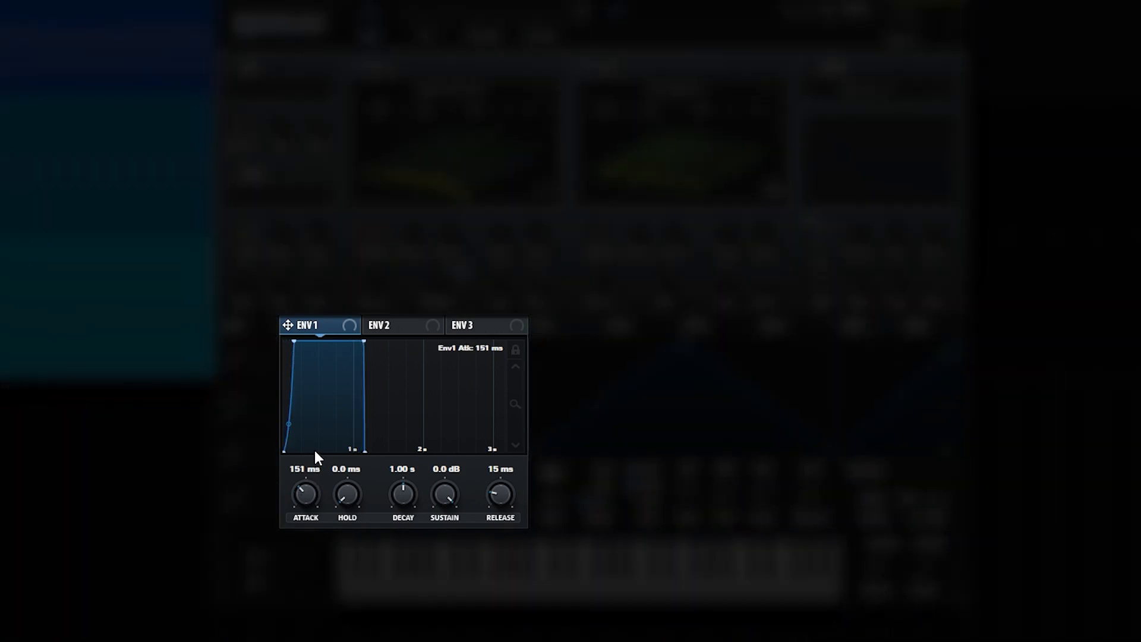
{"action": "left_click_drag", "start_coordinate": [503, 493], "coordinate": [510, 448]}
{"action": "key", "text": "space"}
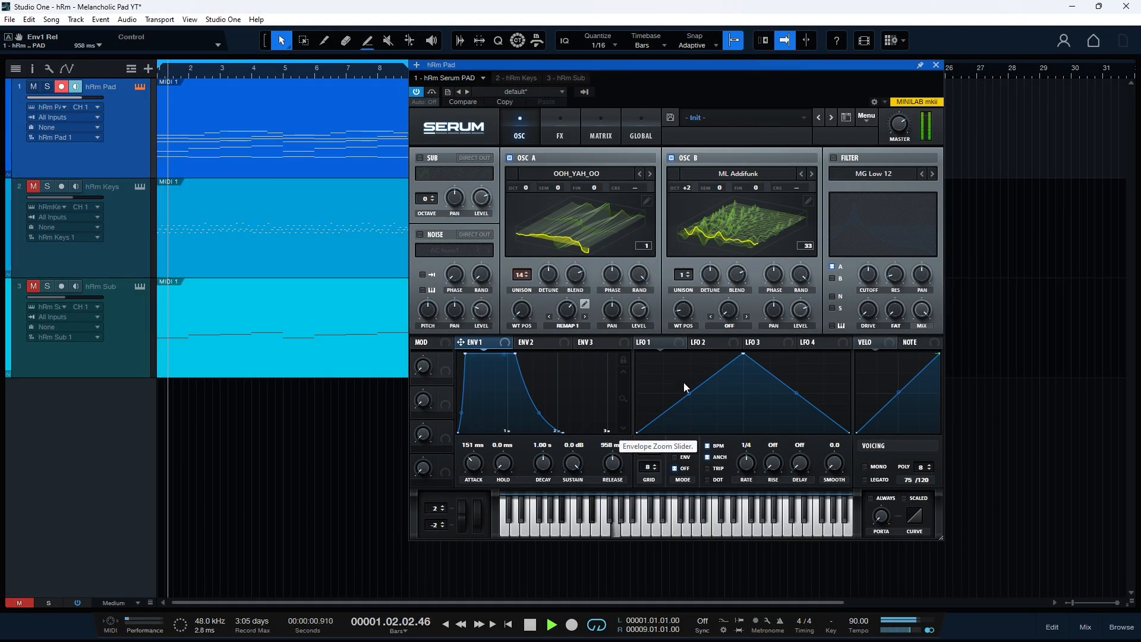
{"action": "mouse_move", "coordinate": [894, 142]}
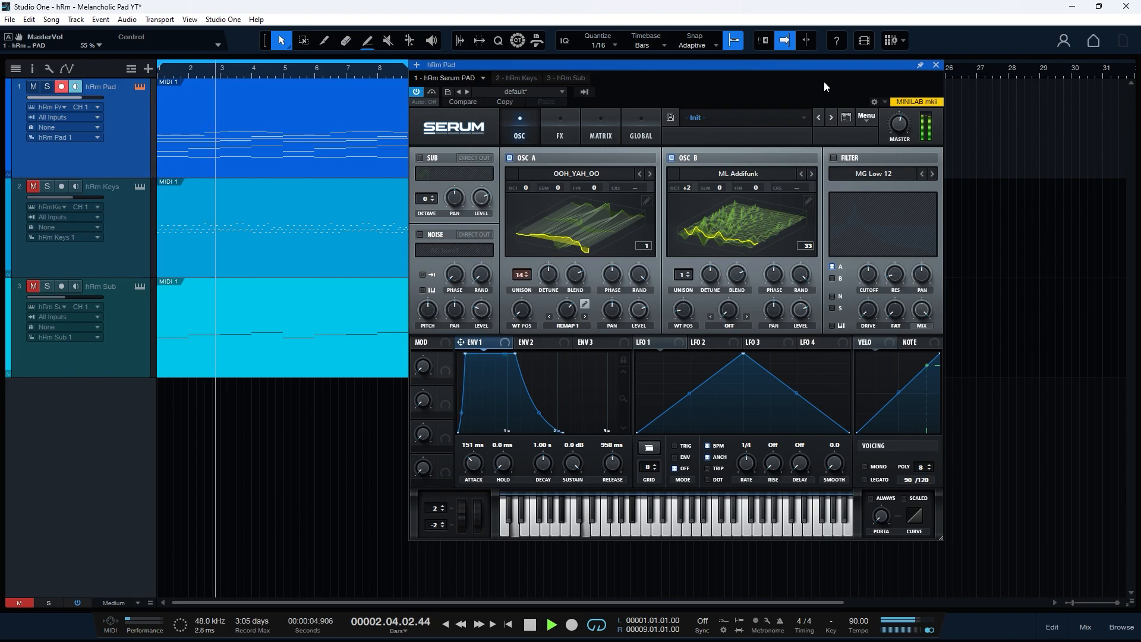
{"action": "key", "text": "space"}
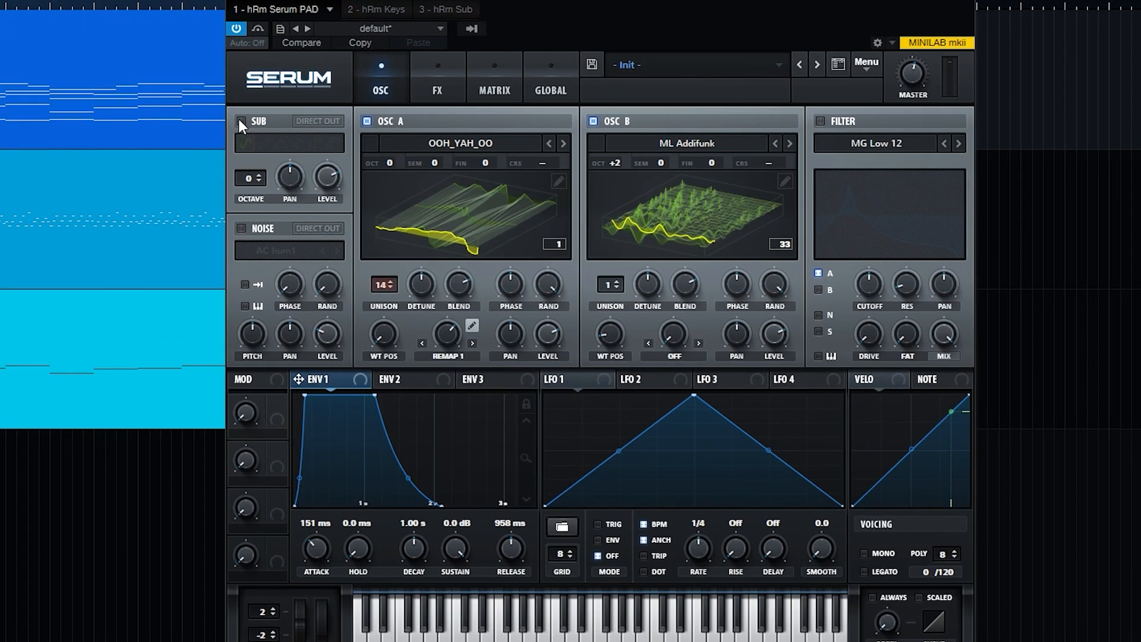
- Enable a triangle sub oscillator and hear it alone by briefly muting oscillators A and B
{"action": "left_click", "coordinate": [420, 158]}
{"action": "left_click", "coordinate": [280, 143]}
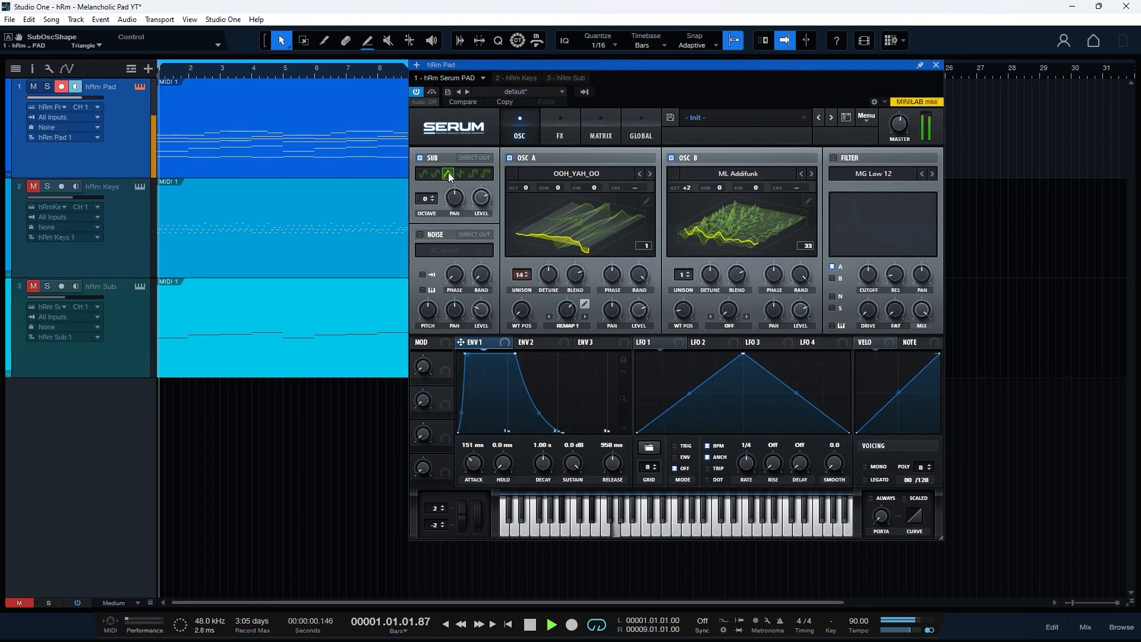
{"action": "left_click", "coordinate": [510, 158]}
{"action": "left_click", "coordinate": [679, 158]}
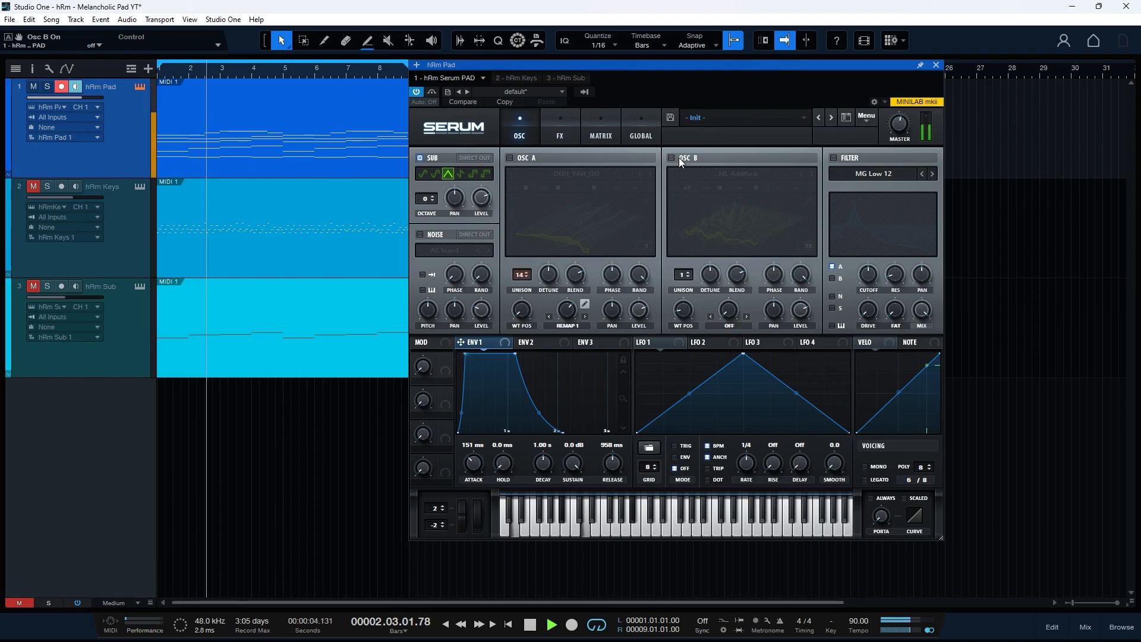
{"action": "left_click", "coordinate": [679, 158]}
{"action": "left_click", "coordinate": [526, 157]}
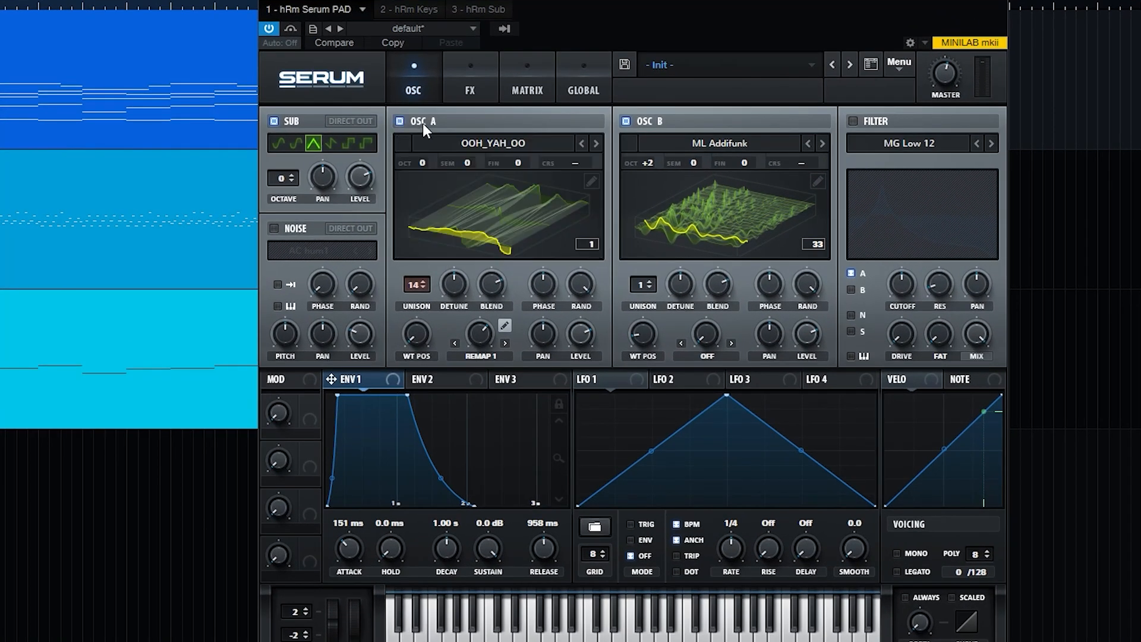
- Add an AC hum1 noise layer, hear it solo, then re-enable sub, A and B
{"action": "left_click", "coordinate": [275, 228]}
{"action": "left_click", "coordinate": [321, 252]}
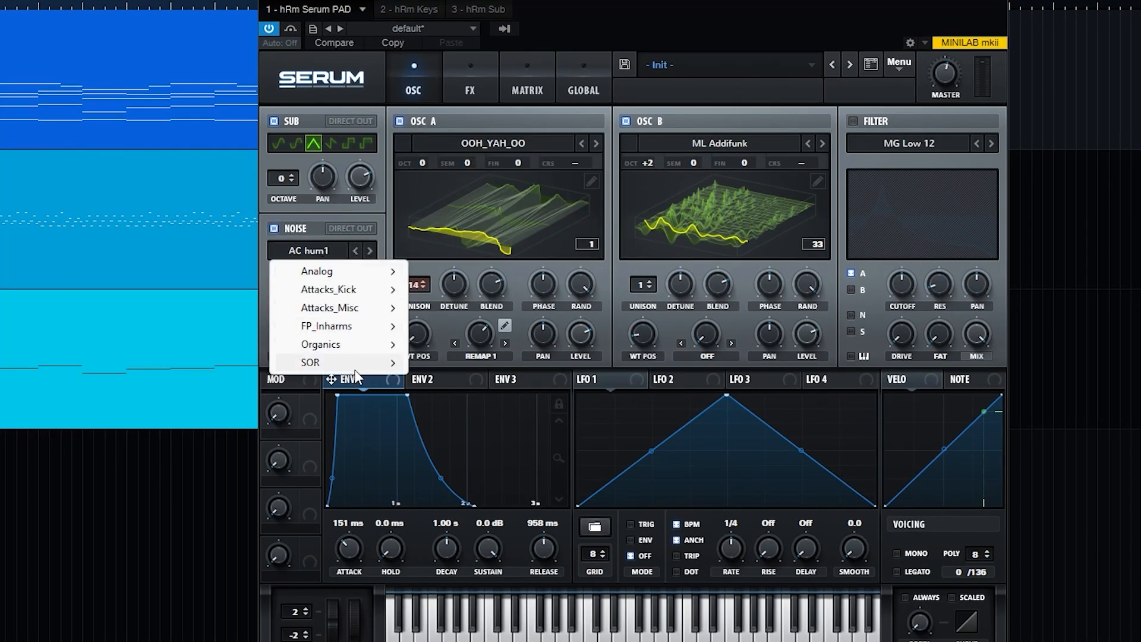
{"action": "mouse_move", "coordinate": [352, 350]}
{"action": "left_click", "coordinate": [483, 348]}
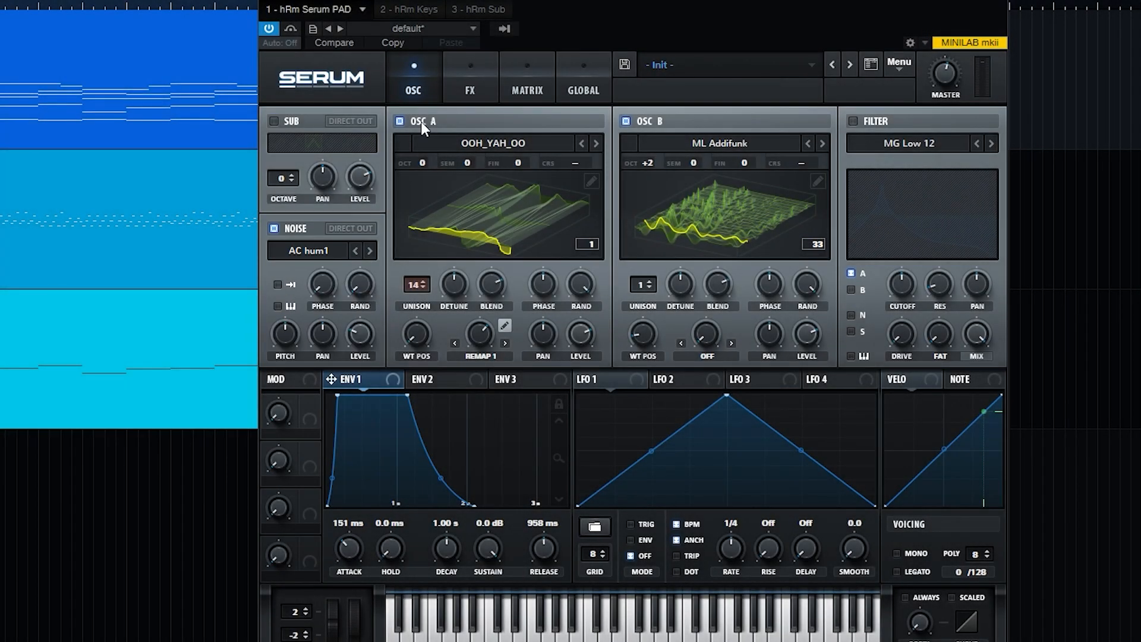
{"action": "left_click", "coordinate": [400, 121]}
{"action": "left_click", "coordinate": [629, 122]}
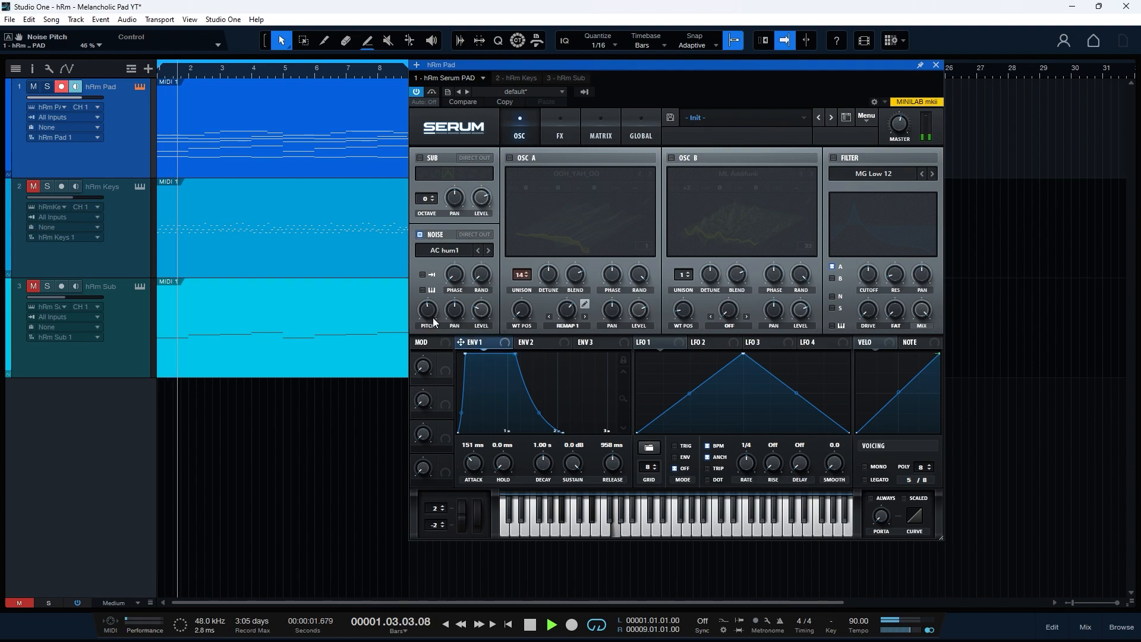
{"action": "left_click", "coordinate": [422, 158]}
{"action": "left_click", "coordinate": [510, 158]}
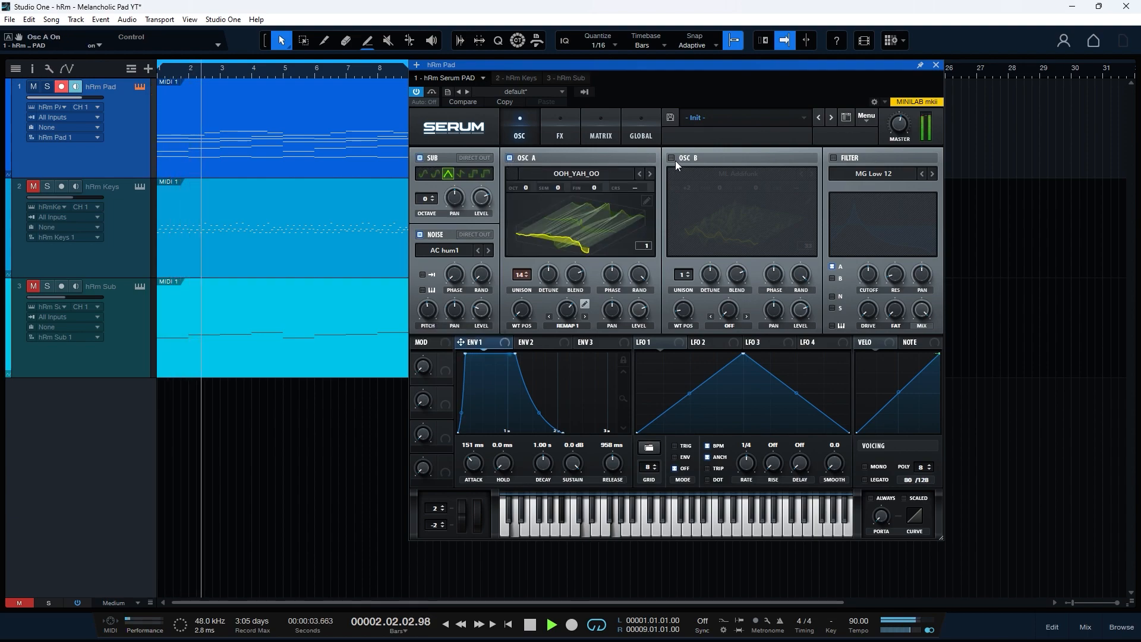
{"action": "left_click", "coordinate": [672, 158]}
{"action": "key", "text": "space"}
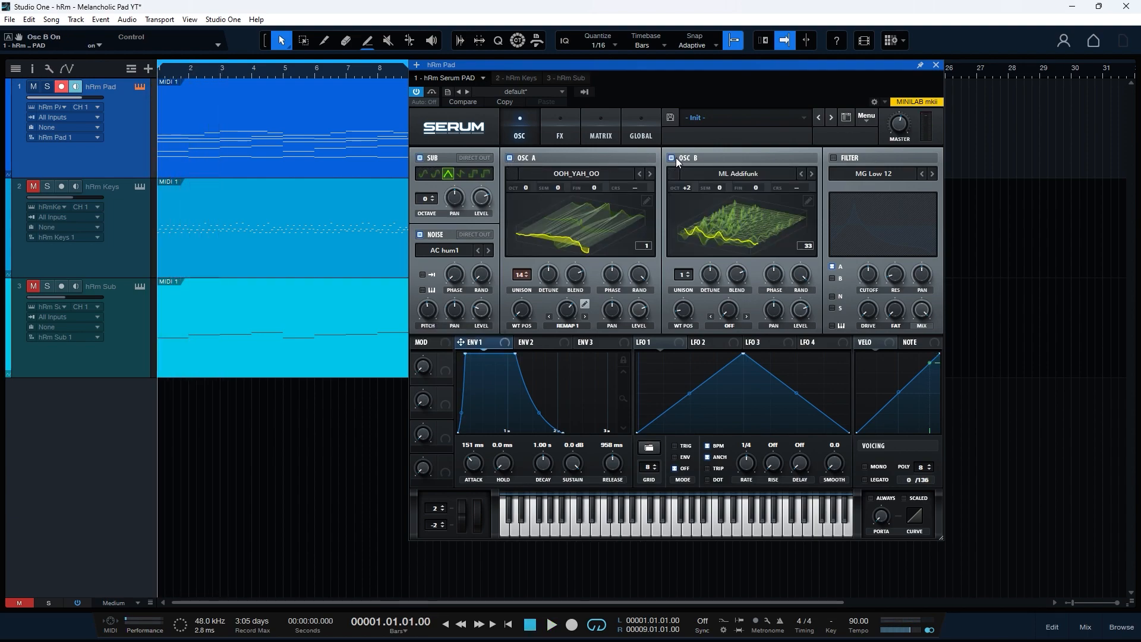
- Enable an L/B/H 24 filter on Osc B and noise, cutoff about 191 Hz, drive raised
{"action": "left_click", "coordinate": [889, 173]}
{"action": "mouse_move", "coordinate": [879, 201]}
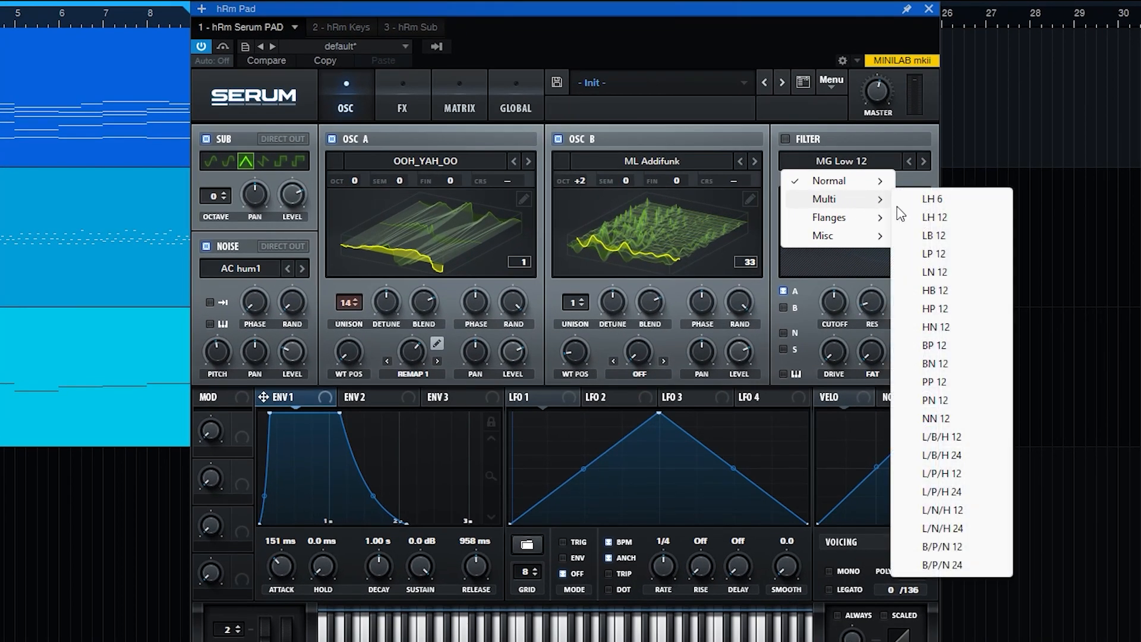
{"action": "left_click", "coordinate": [963, 456]}
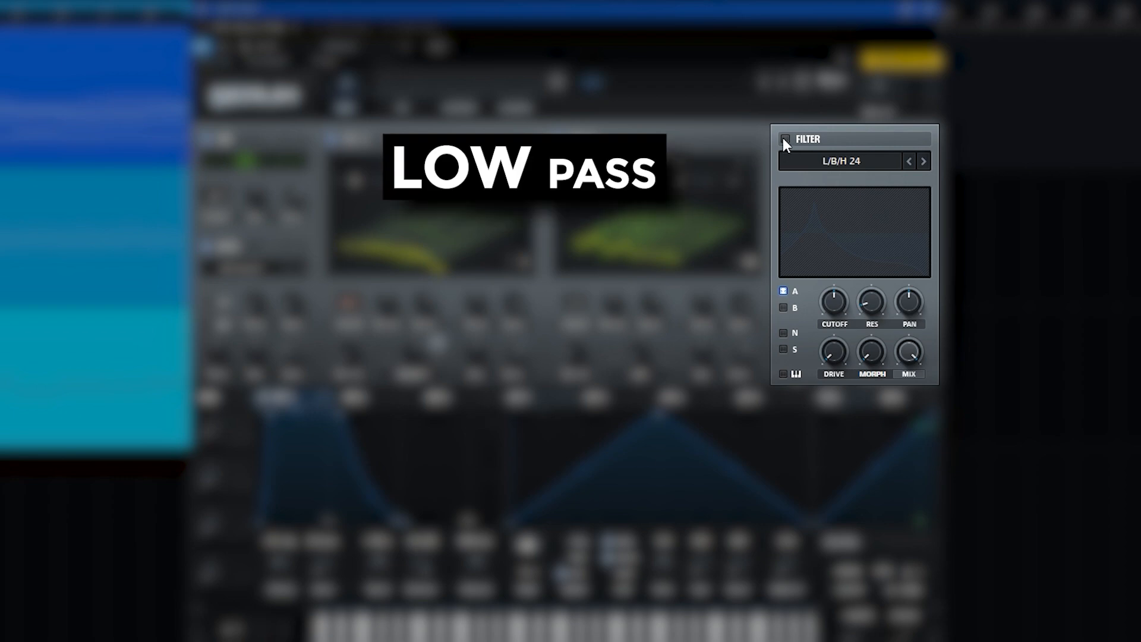
{"action": "left_click", "coordinate": [784, 138]}
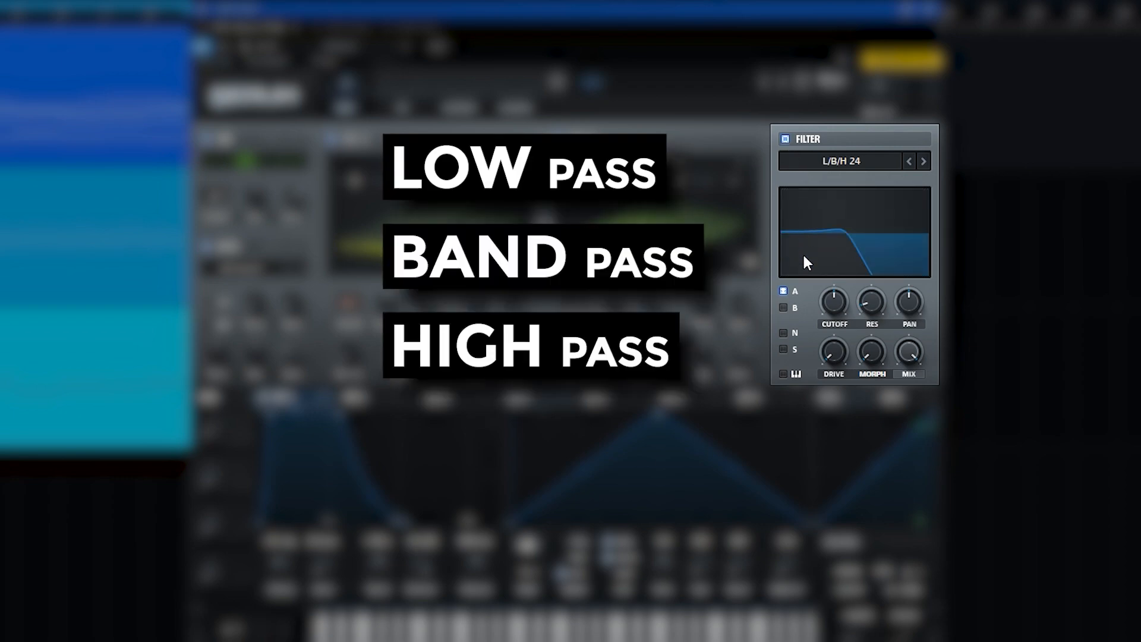
{"action": "left_click", "coordinate": [784, 308]}
{"action": "left_click", "coordinate": [784, 334]}
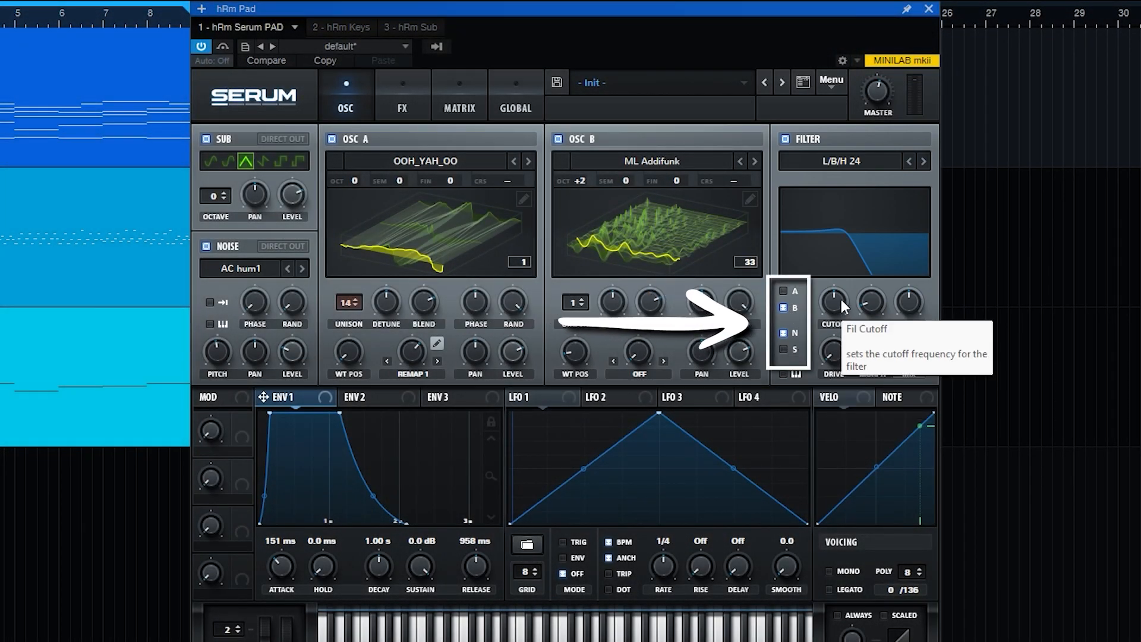
{"action": "mouse_move", "coordinate": [836, 302]}
{"action": "left_mouse_down"}
{"action": "mouse_move", "coordinate": [835, 317]}
{"action": "mouse_move", "coordinate": [873, 302]}
{"action": "mouse_move", "coordinate": [874, 265]}
{"action": "left_mouse_up"}
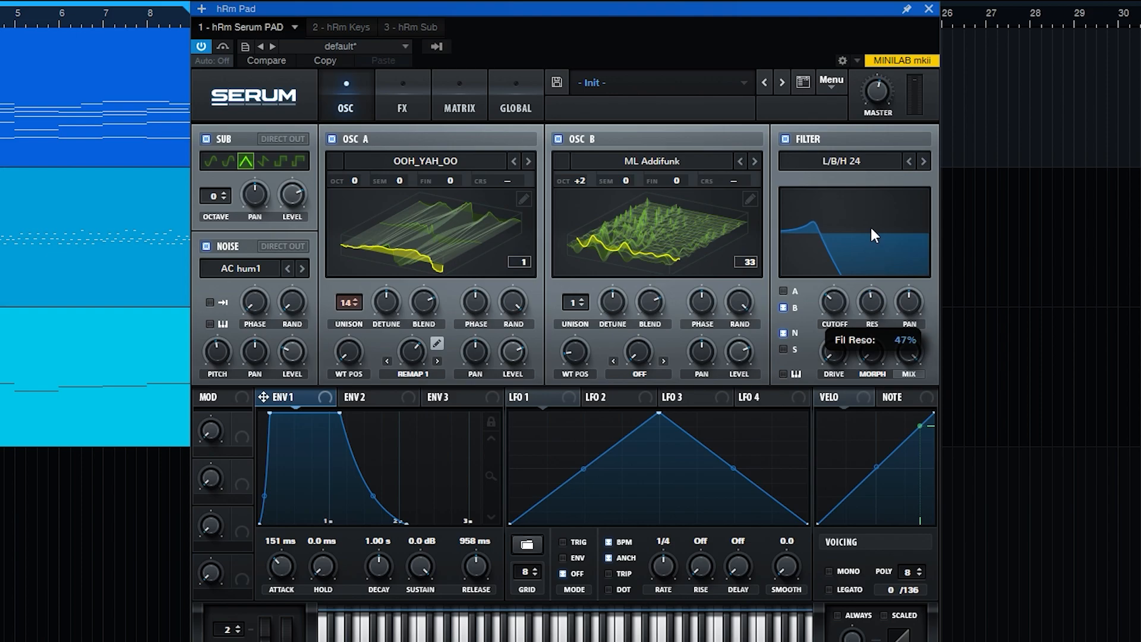
{"action": "left_click_drag", "start_coordinate": [834, 352], "coordinate": [832, 297]}
- Play the filtered pad with oscillator A and sub muted, A/B the filter, then restore both
{"action": "key", "text": "space"}
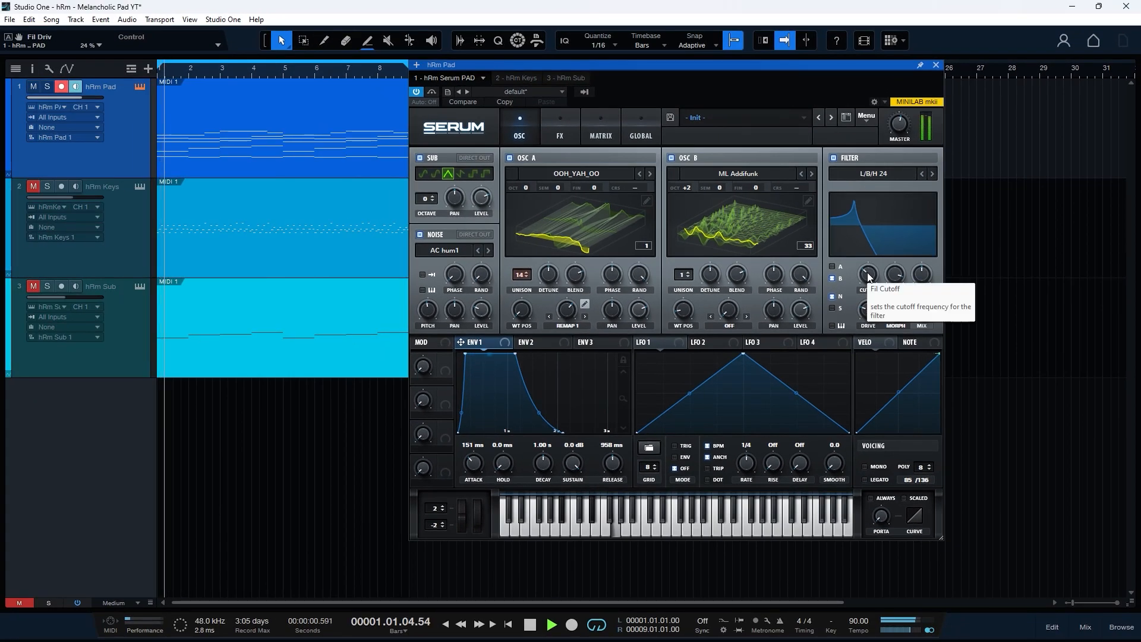
{"action": "left_click", "coordinate": [509, 157]}
{"action": "left_click", "coordinate": [420, 158]}
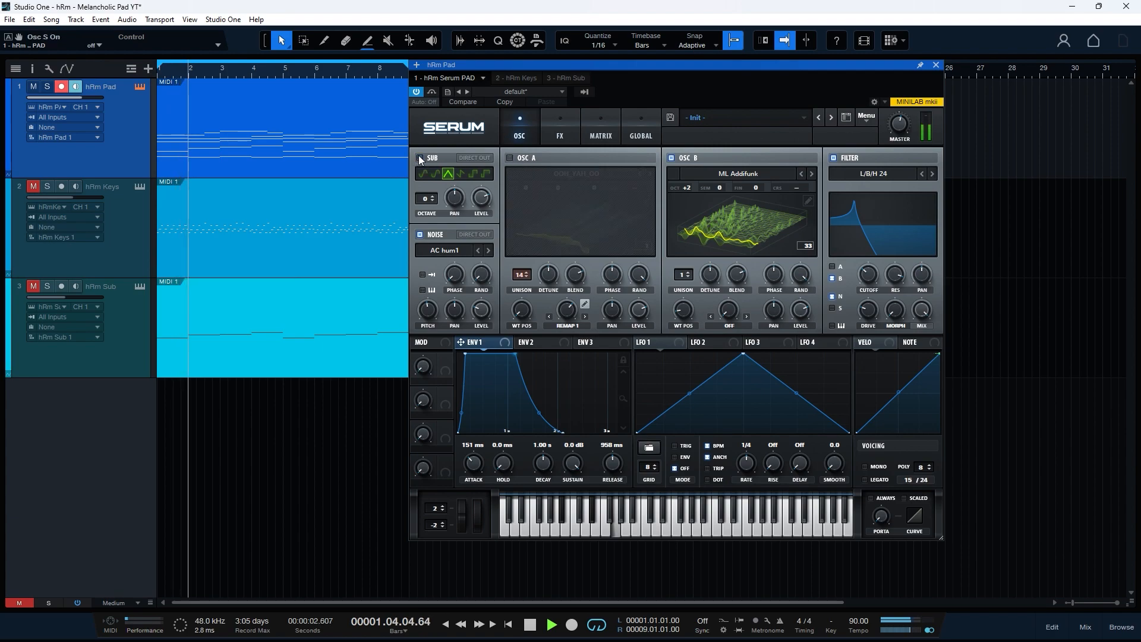
{"action": "left_click", "coordinate": [834, 156]}
{"action": "left_click", "coordinate": [834, 156]}
{"action": "key", "text": "space"}
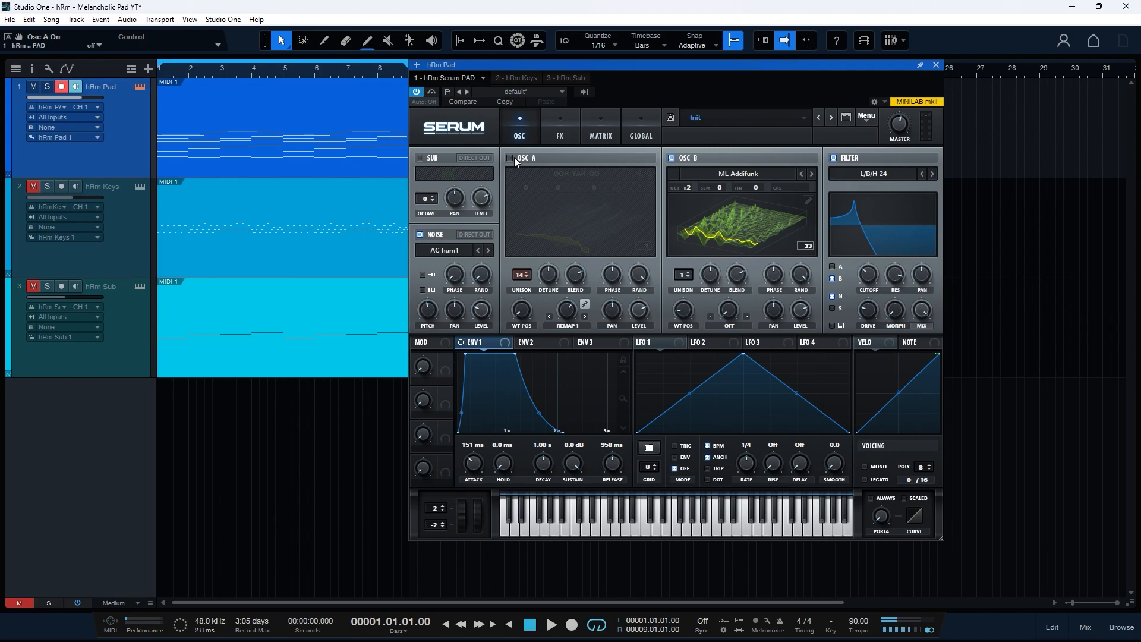
{"action": "left_click", "coordinate": [511, 158]}
{"action": "left_click", "coordinate": [419, 158]}
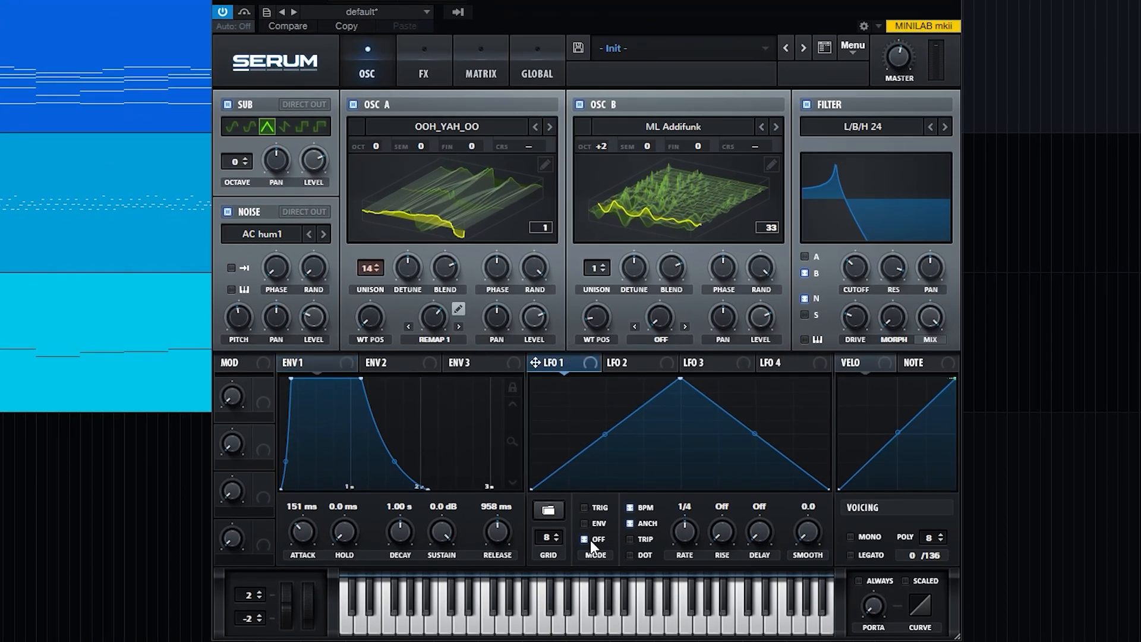
- Slow LFO 1 to a one-bar rate and play the pad to hear the modulation
{"action": "left_click_drag", "start_coordinate": [680, 542], "coordinate": [695, 556]}
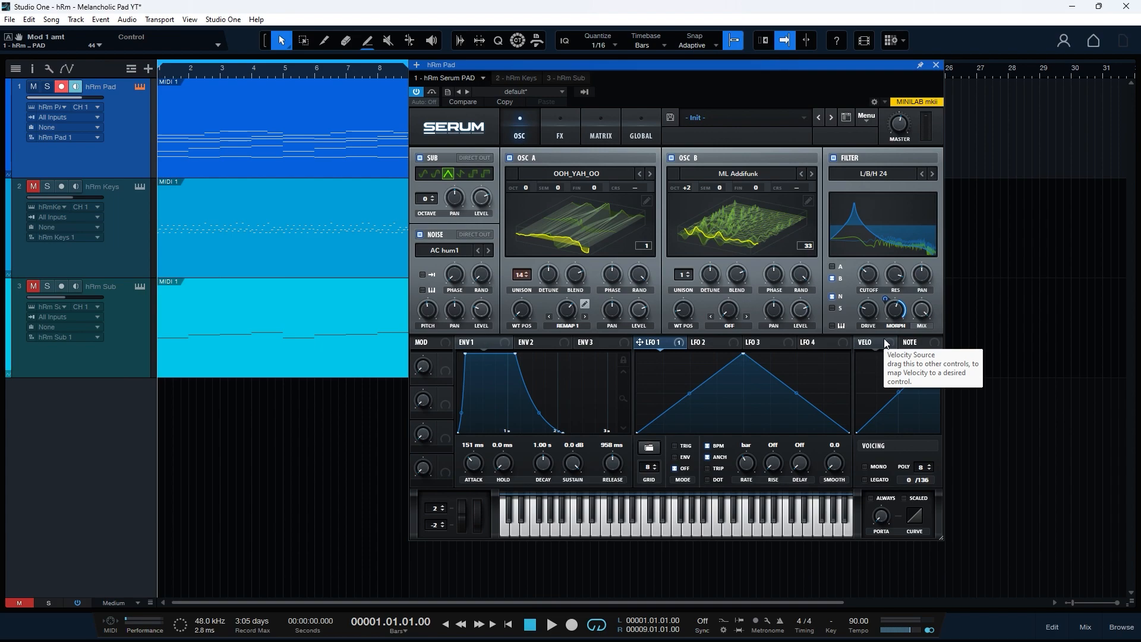
{"action": "key", "text": "space"}
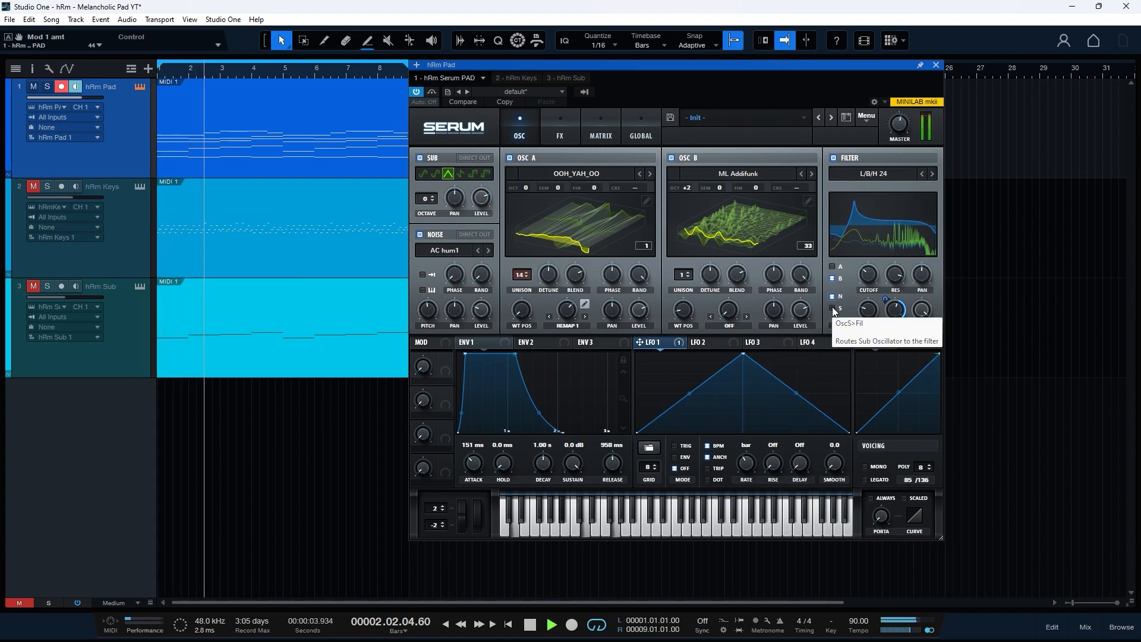
{"action": "key", "text": "space"}
- Raise LFO 1's endpoints and bend both its segments into upward-bowing curves
{"action": "left_click_drag", "start_coordinate": [635, 434], "coordinate": [633, 412]}
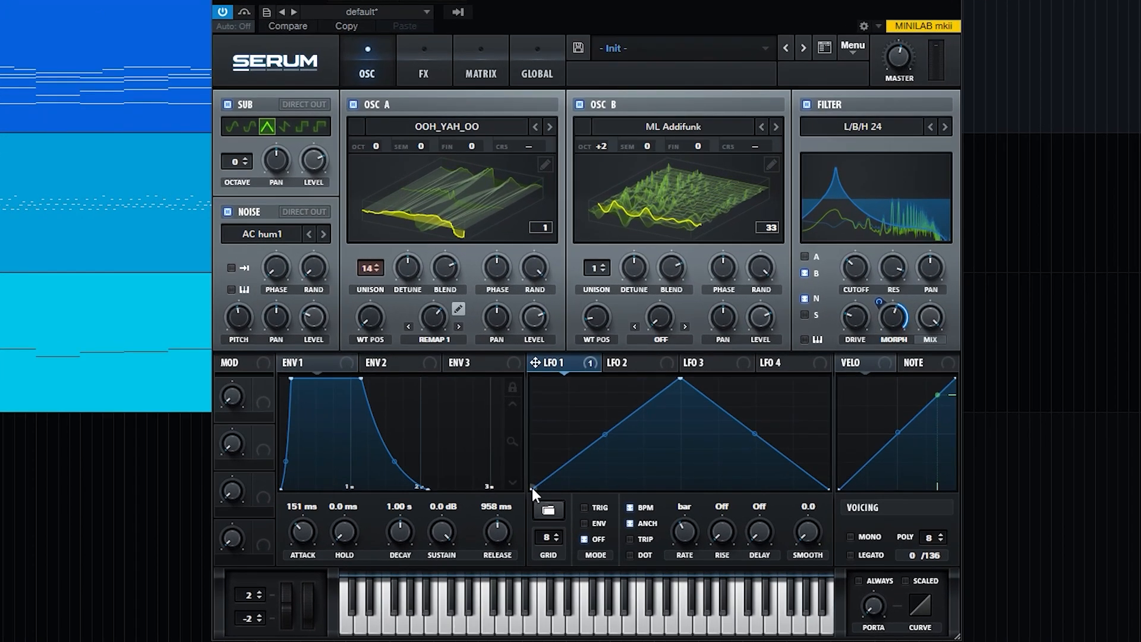
{"action": "left_click_drag", "start_coordinate": [757, 419], "coordinate": [756, 446]}
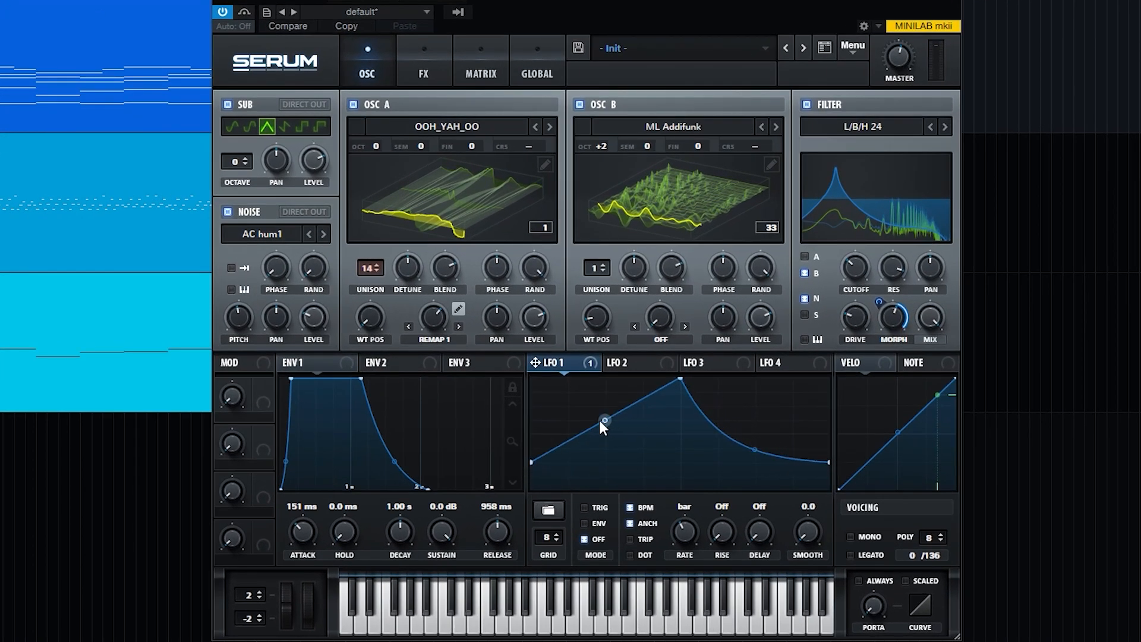
{"action": "left_click_drag", "start_coordinate": [604, 420], "coordinate": [601, 402]}
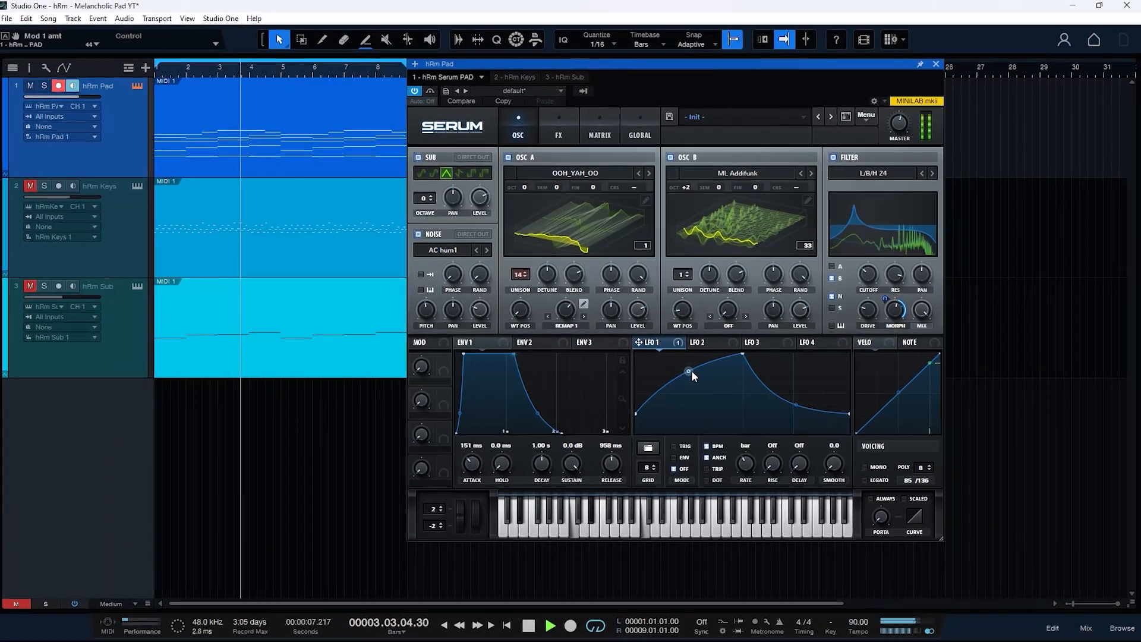
{"action": "key", "text": "space"}
- Shape LFO 2 into a low-then-full square step on Osc B octave and lower Serum's master volume
{"action": "left_click", "coordinate": [701, 342]}
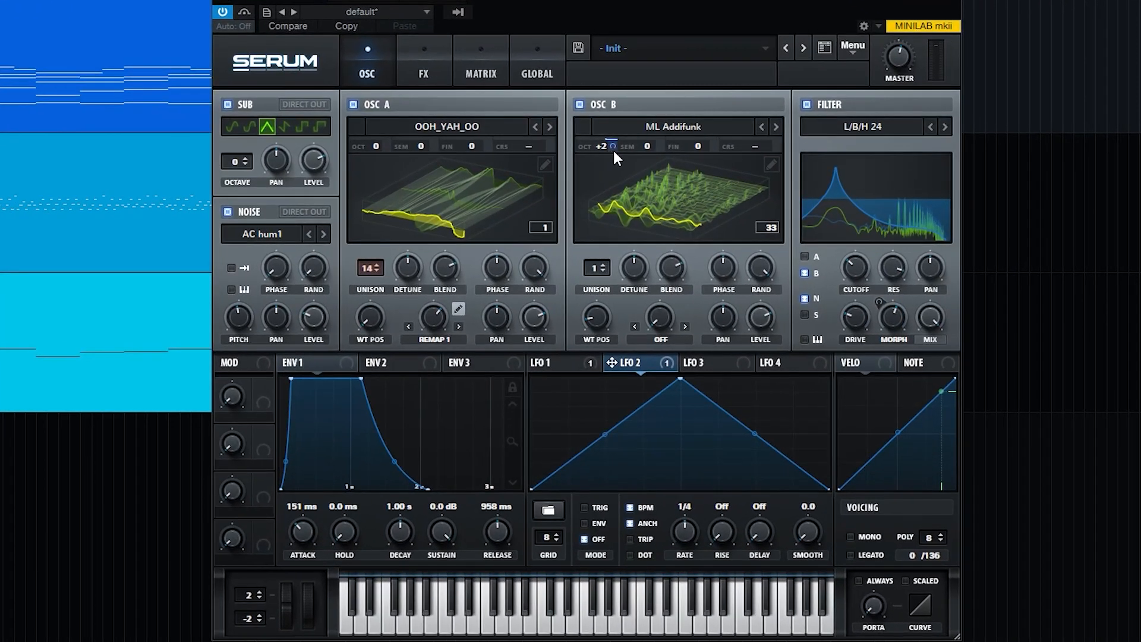
{"action": "left_click_drag", "start_coordinate": [613, 151], "coordinate": [615, 153]}
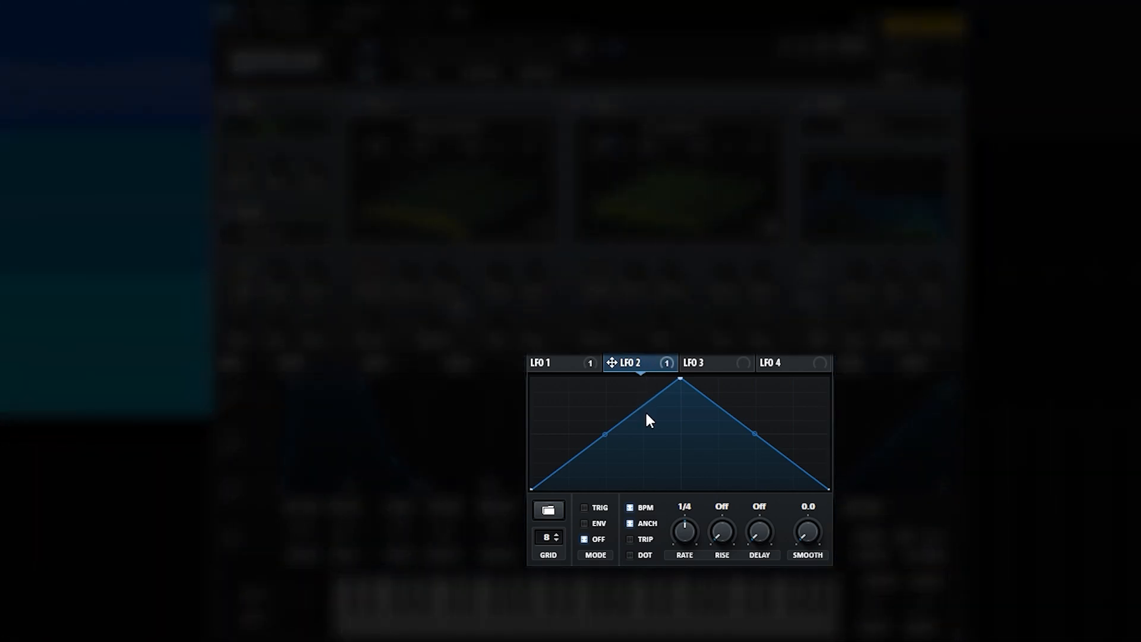
{"action": "double_click", "coordinate": [643, 405]}
{"action": "left_click_drag", "start_coordinate": [643, 405], "coordinate": [680, 490]}
{"action": "left_click_drag", "start_coordinate": [770, 454], "coordinate": [844, 365]}
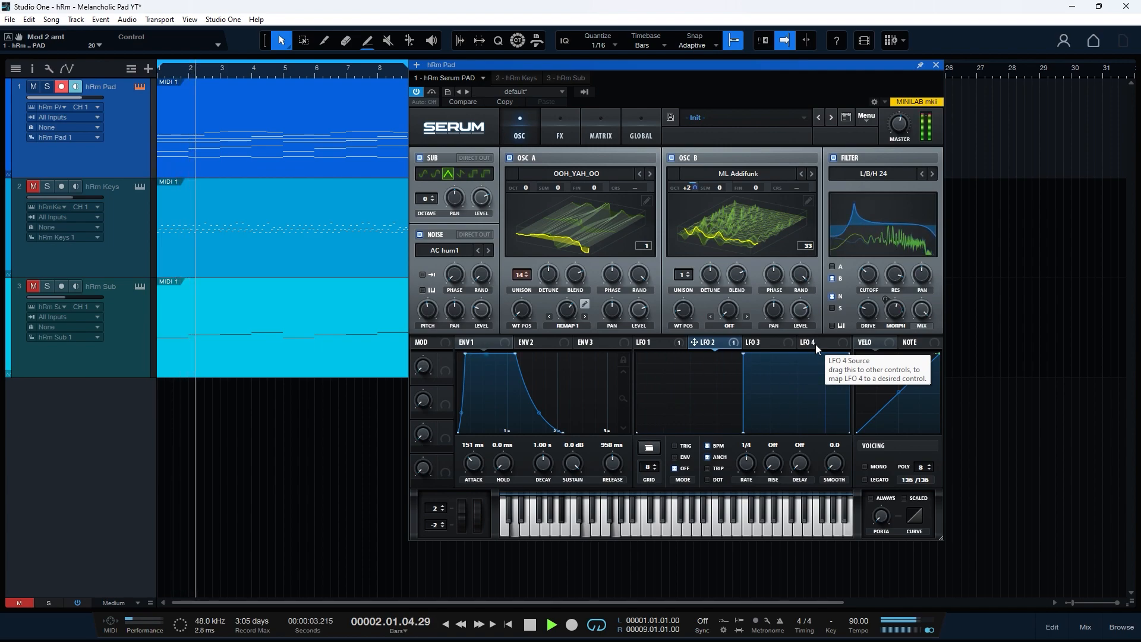
{"action": "left_click_drag", "start_coordinate": [899, 127], "coordinate": [900, 127]}
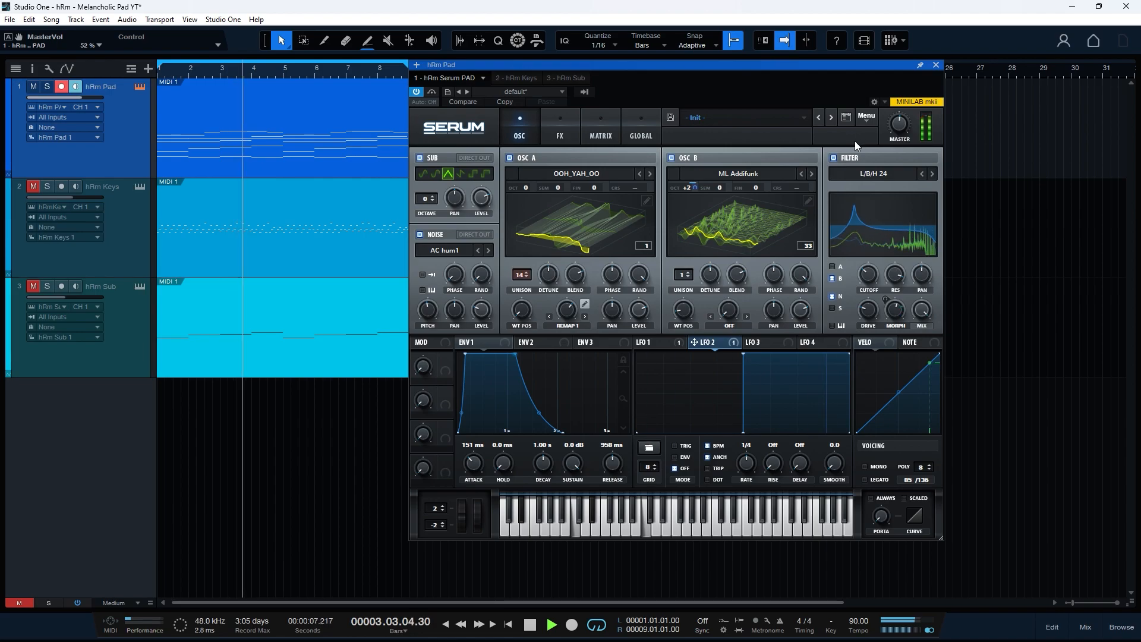
{"action": "key", "text": "space"}
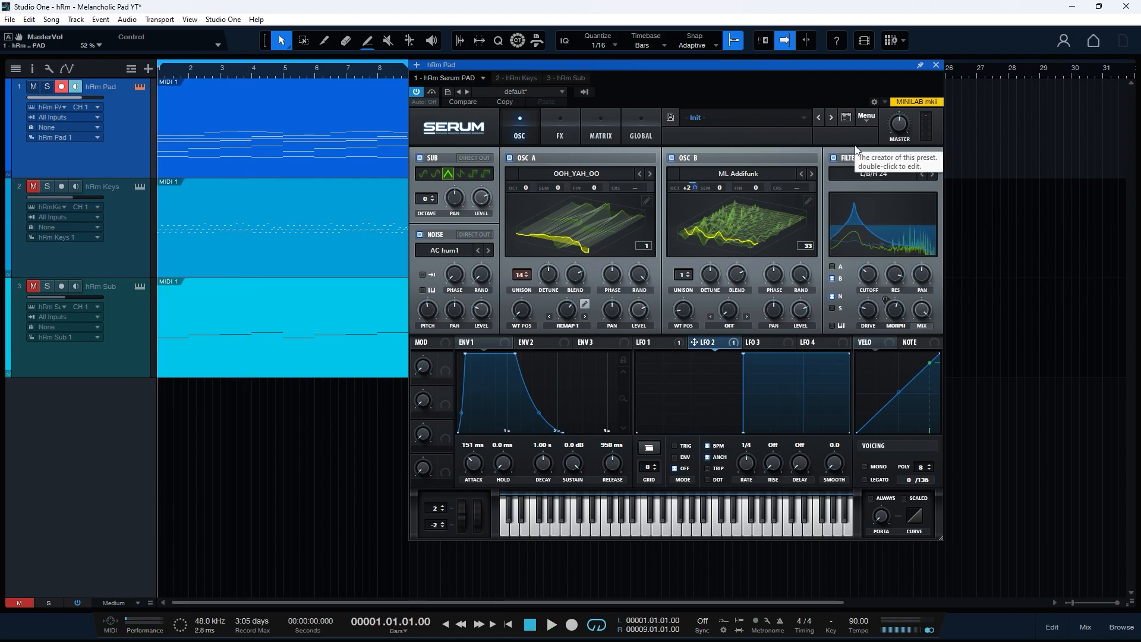
- Assign LFO 3 to Osc B's pan and play the pad to hear the panning
{"action": "left_click", "coordinate": [765, 344]}
{"action": "left_click_drag", "start_coordinate": [764, 344], "coordinate": [767, 311]}
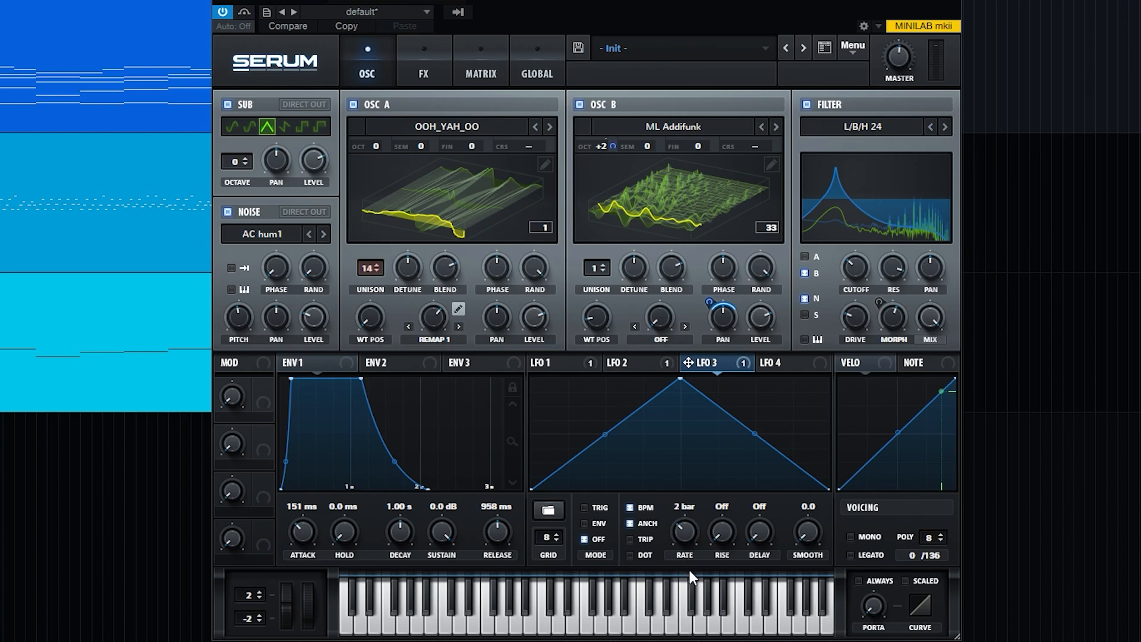
{"action": "key", "text": "space"}
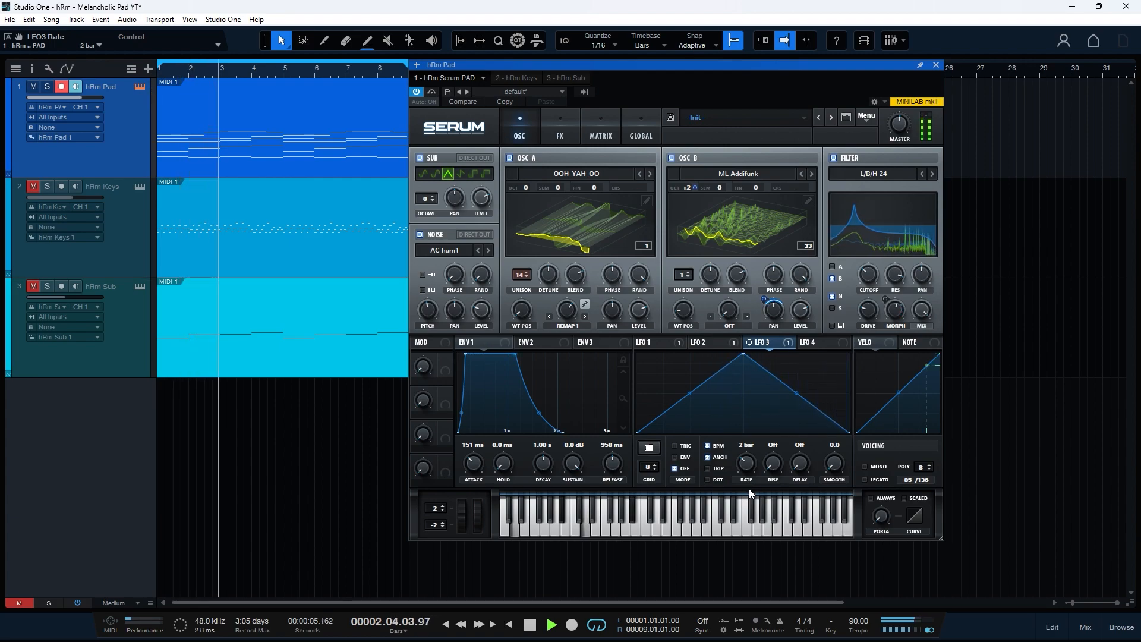
{"action": "key", "text": "space"}
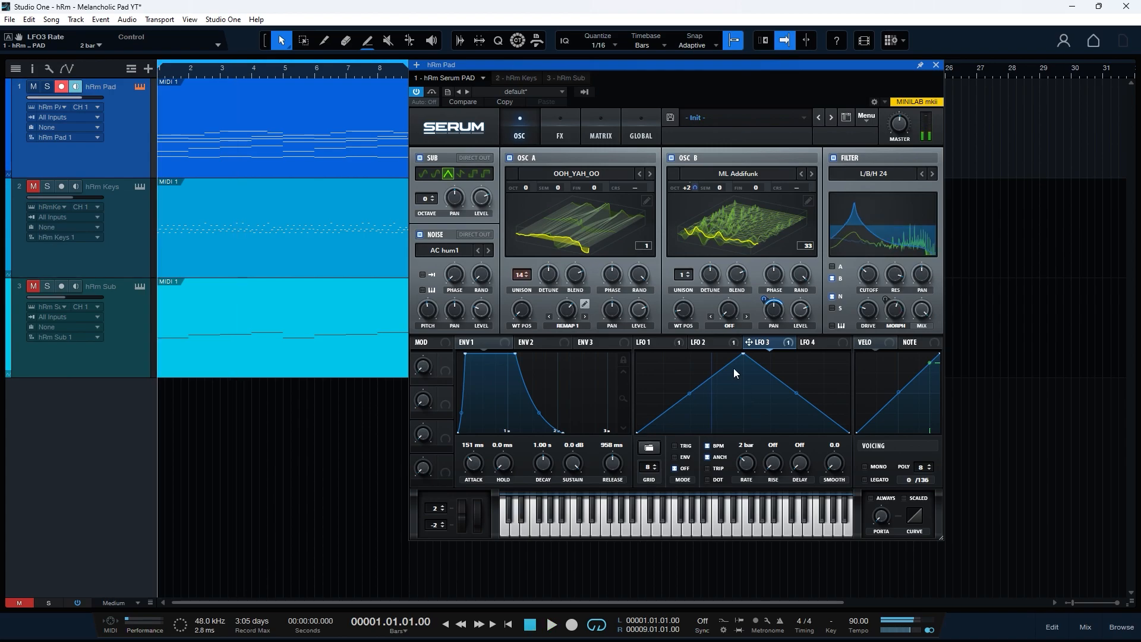
- Reshape LFO 3 into a zigzag with an earlier peak, mid-height ends and a low V dip
{"action": "left_click_drag", "start_coordinate": [743, 355], "coordinate": [693, 339]}
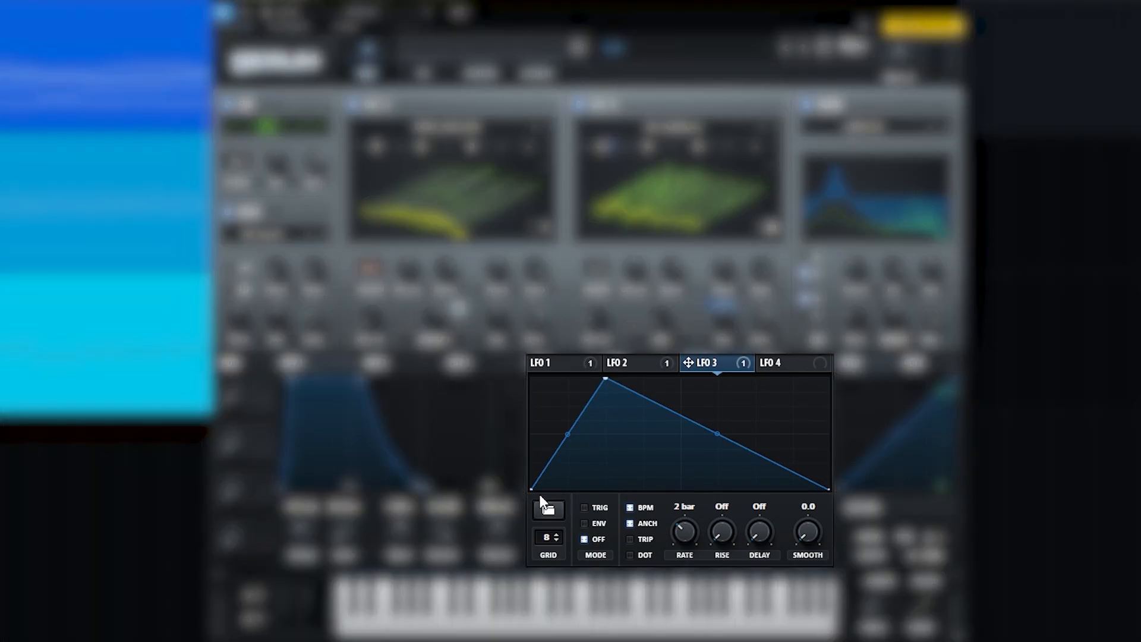
{"action": "left_click_drag", "start_coordinate": [532, 490], "coordinate": [533, 434]}
{"action": "left_click_drag", "start_coordinate": [735, 409], "coordinate": [757, 486]}
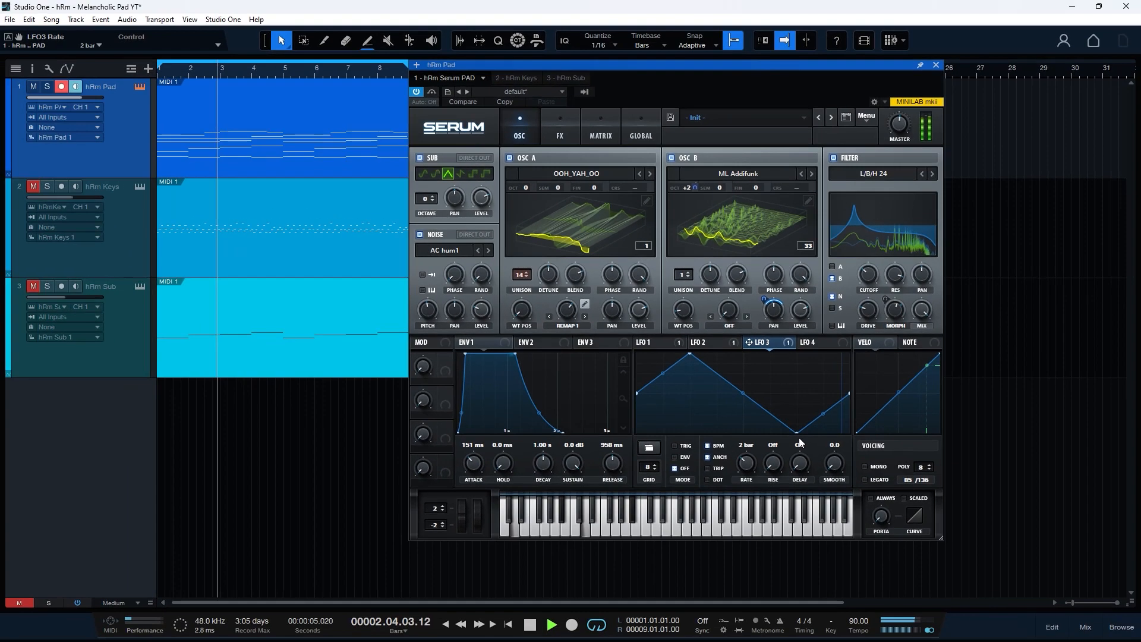
{"action": "key", "text": "space"}
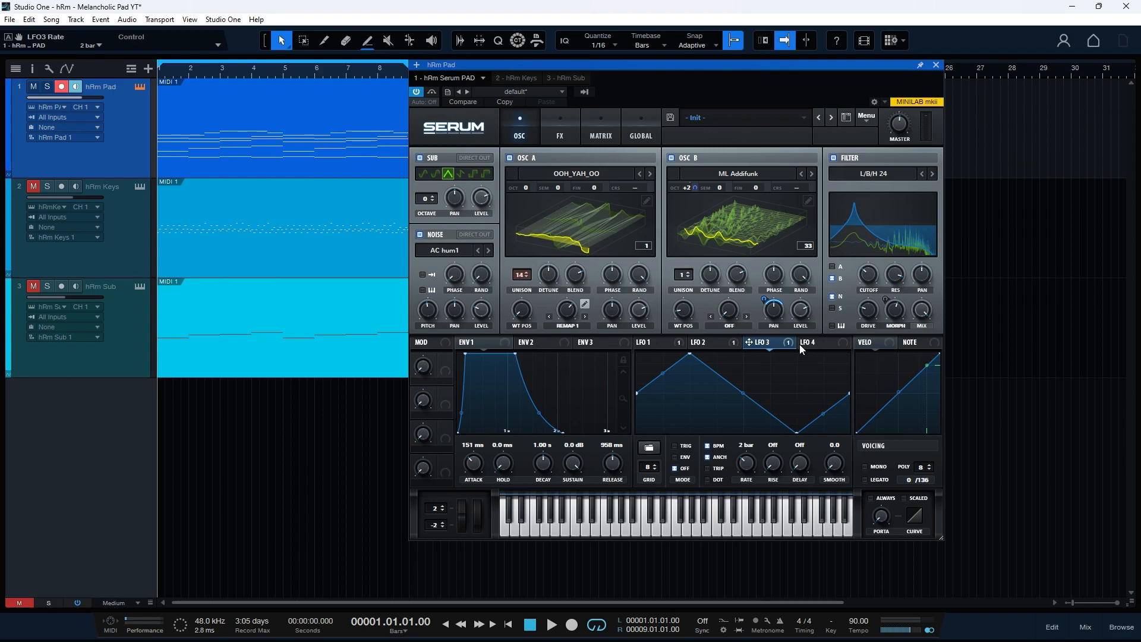
- Set Osc A's wavetable position to 245, modulate it with LFO 4, and slow LFO 4's rate
{"action": "left_click", "coordinate": [803, 344]}
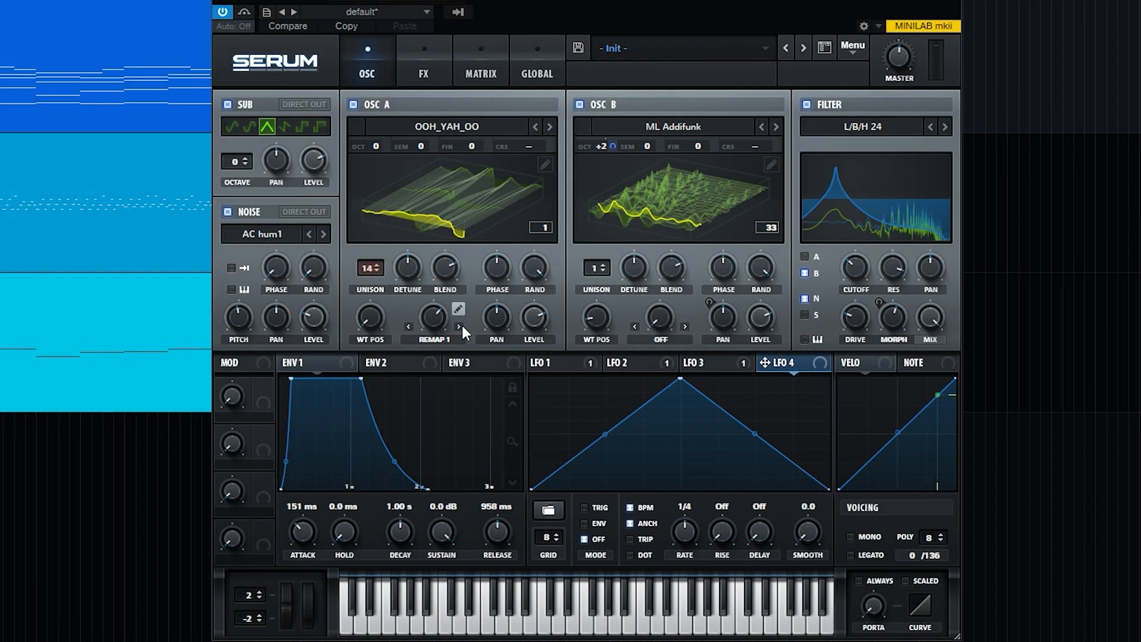
{"action": "left_click_drag", "start_coordinate": [370, 326], "coordinate": [408, 395]}
{"action": "left_click_drag", "start_coordinate": [379, 312], "coordinate": [373, 319]}
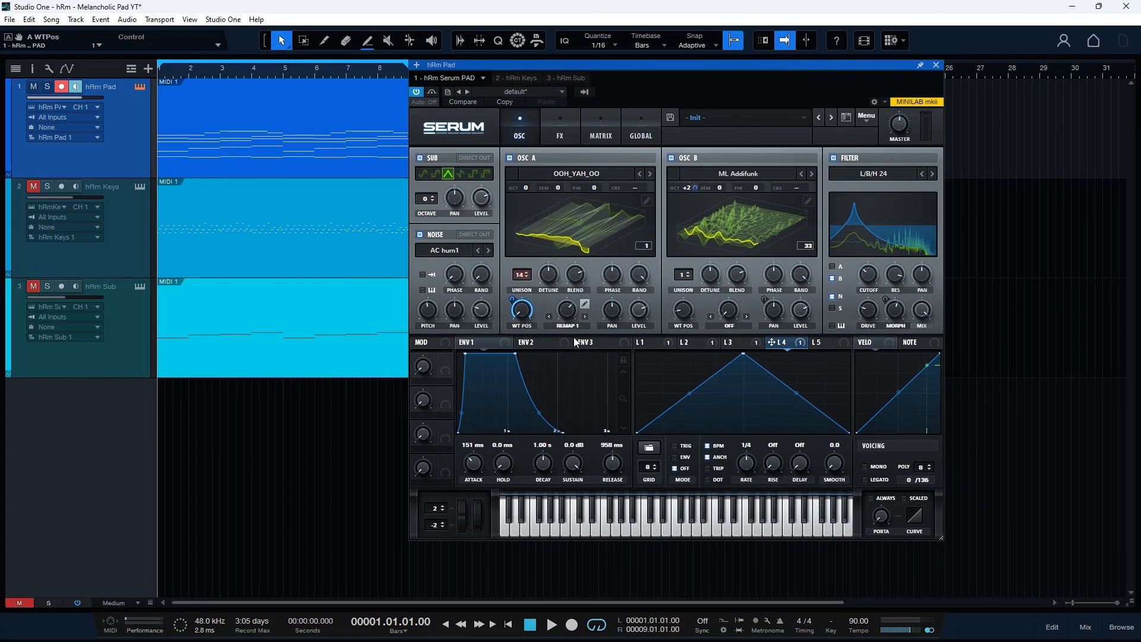
{"action": "left_click_drag", "start_coordinate": [745, 466], "coordinate": [748, 501]}
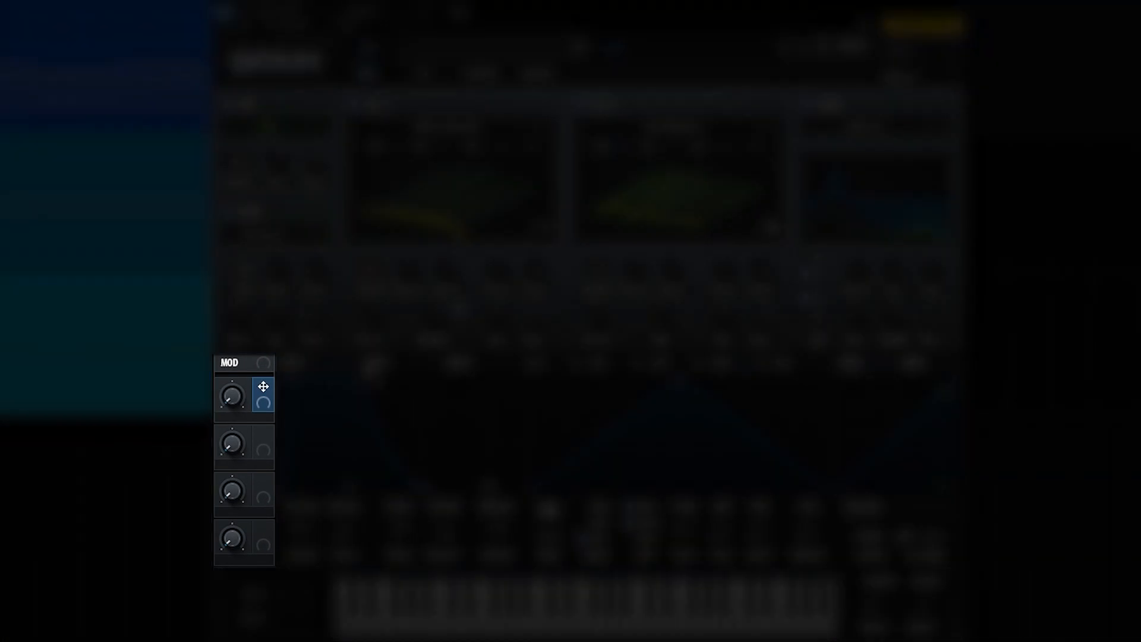
- Assign Macro 1 to Osc A's level and name the macro OSC A
{"action": "left_click_drag", "start_coordinate": [260, 385], "coordinate": [532, 343]}
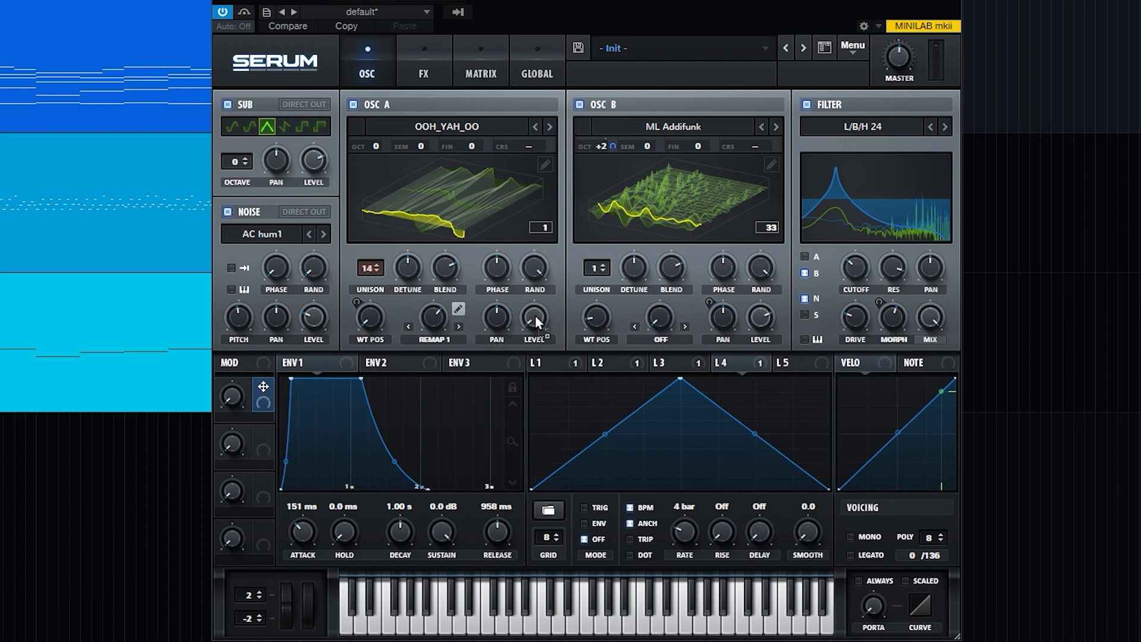
{"action": "type", "text": "OSC A"}
{"action": "key", "text": "Return"}
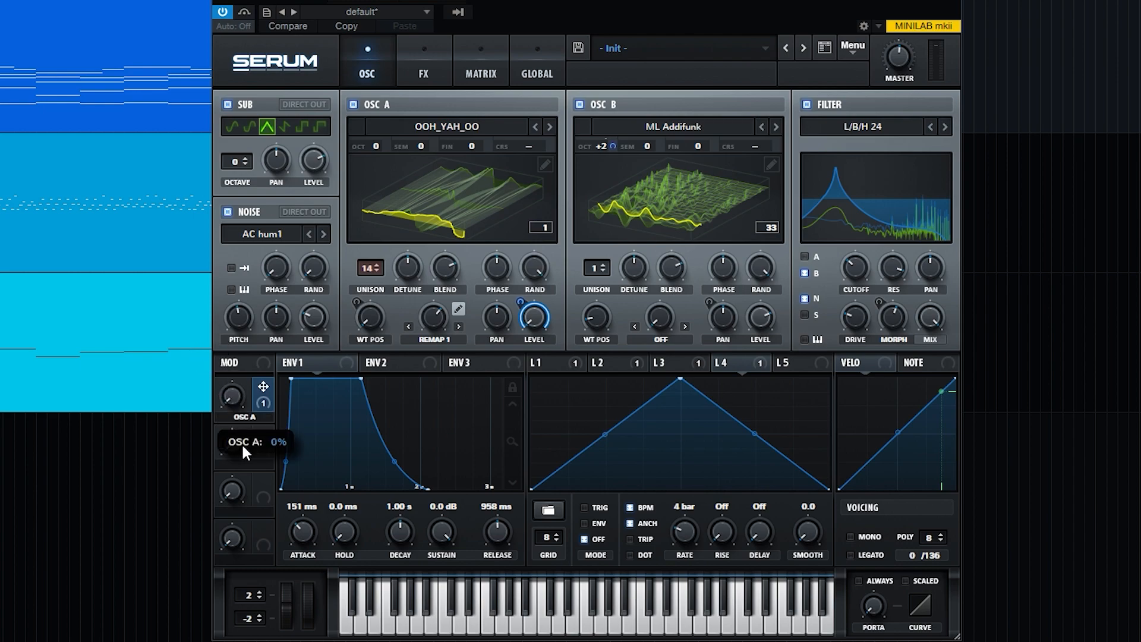
- Solo Osc A with its macro at 62%, then re-enable the noise layer and Osc B
{"action": "left_click", "coordinate": [227, 105]}
{"action": "left_click", "coordinate": [227, 211]}
{"action": "left_click", "coordinate": [579, 105]}
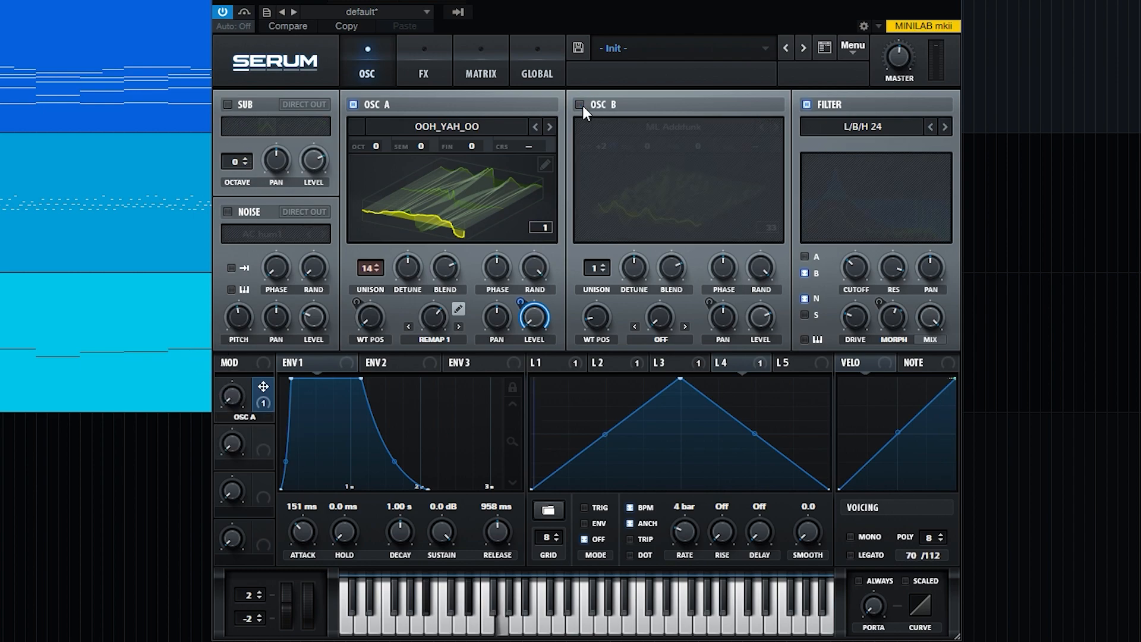
{"action": "mouse_move", "coordinate": [238, 395]}
{"action": "left_mouse_down"}
{"action": "mouse_move", "coordinate": [233, 270]}
{"action": "mouse_move", "coordinate": [244, 340]}
{"action": "mouse_move", "coordinate": [230, 262]}
{"action": "mouse_move", "coordinate": [250, 381]}
{"action": "left_mouse_up"}
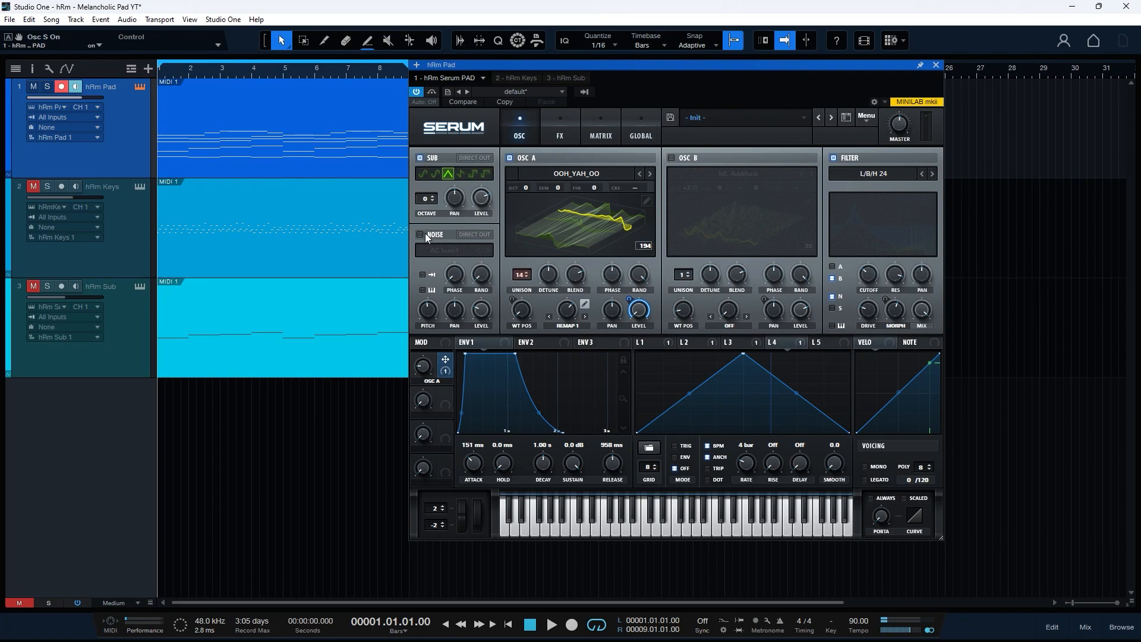
{"action": "left_click", "coordinate": [423, 233]}
{"action": "left_click", "coordinate": [672, 158]}
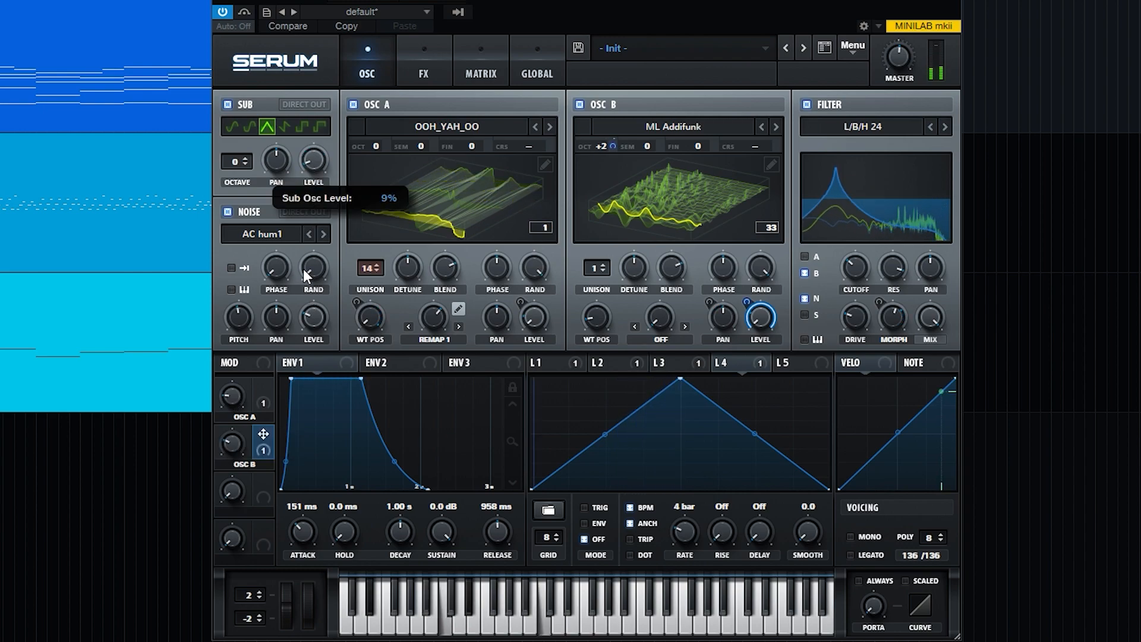
- Turn the sub and noise levels down, name Macro 3 SUB, and start playback
{"action": "left_click_drag", "start_coordinate": [320, 156], "coordinate": [333, 461]}
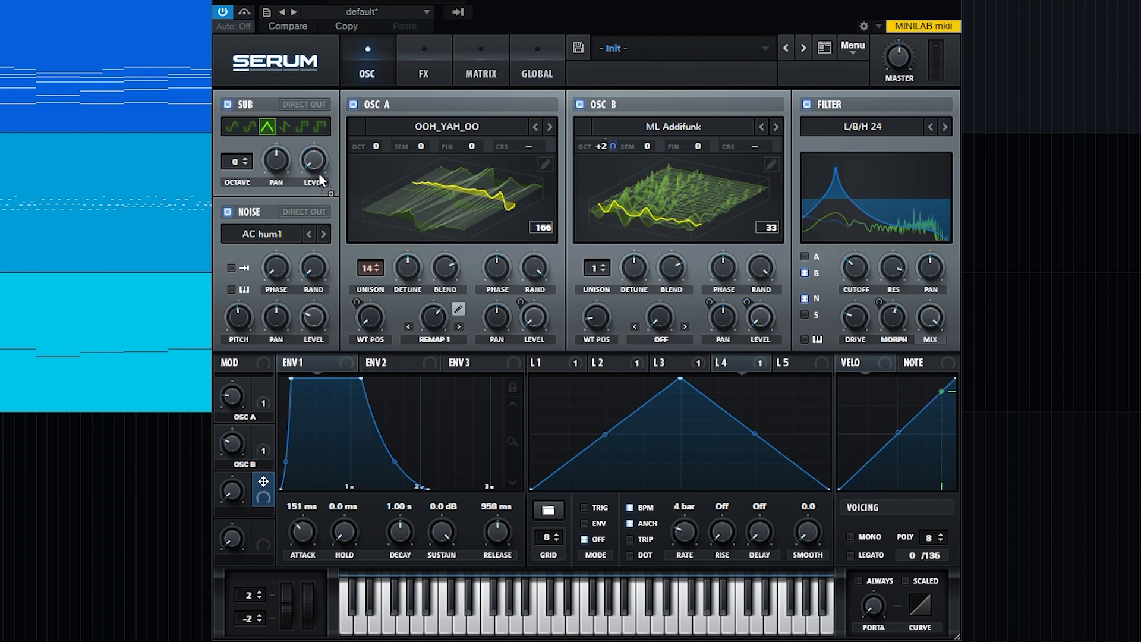
{"action": "double_click", "coordinate": [244, 512]}
{"action": "type", "text": "SUB"}
{"action": "left_click_drag", "start_coordinate": [311, 325], "coordinate": [314, 473]}
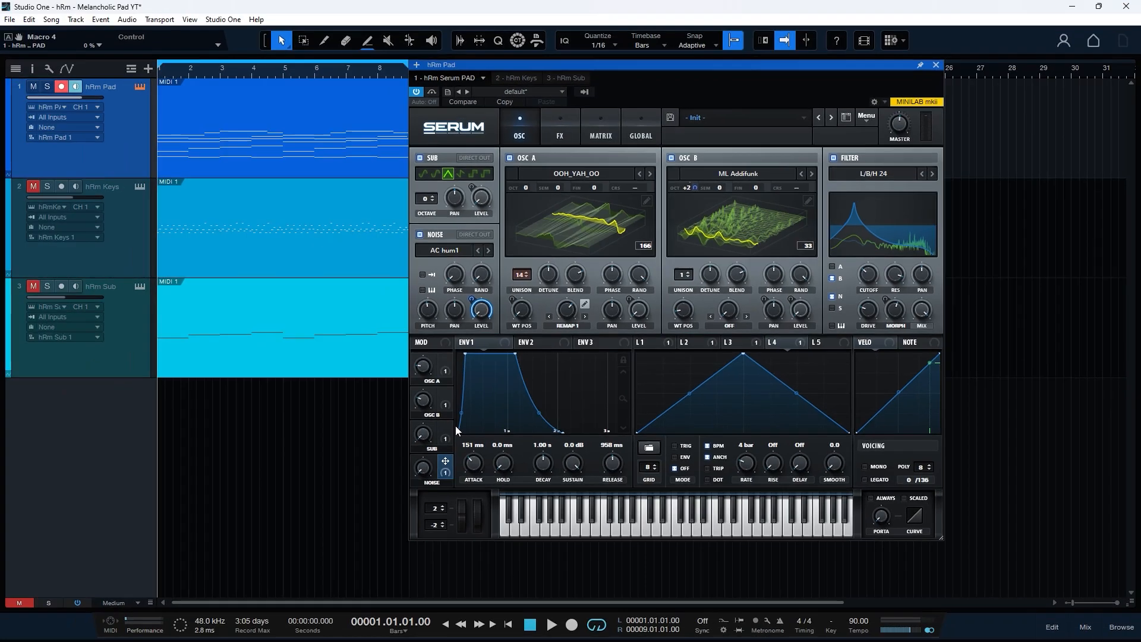
{"action": "key", "text": "space"}
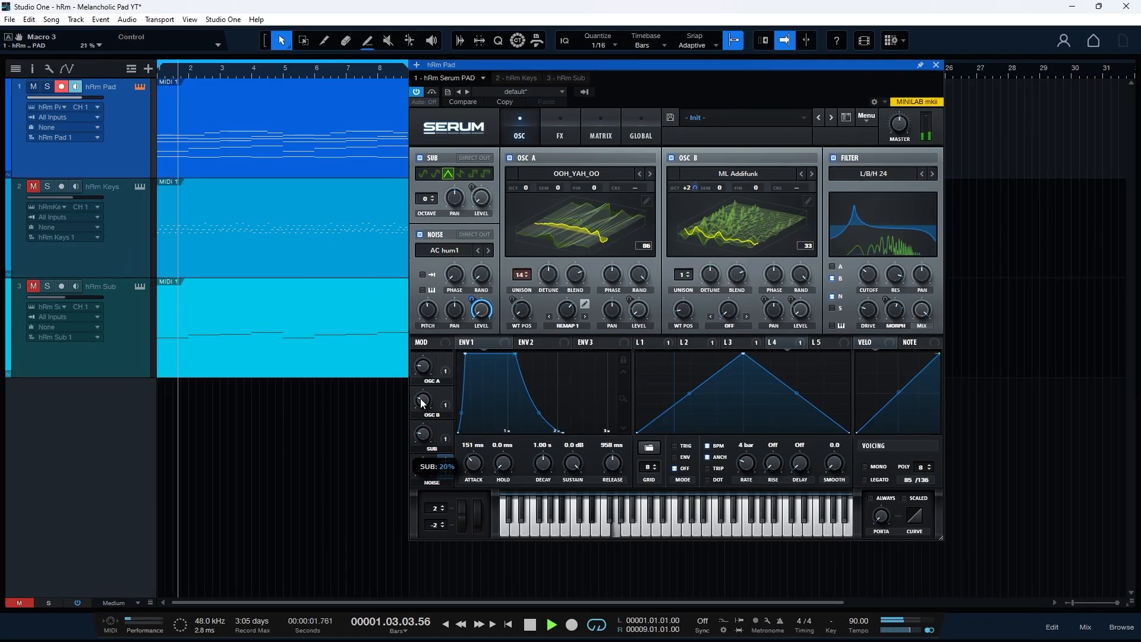
- Balance the layer macros: NOISE to 13%, OSC A to 38%, and OSC B to 32%
{"action": "left_click", "coordinate": [425, 465]}
{"action": "left_click_drag", "start_coordinate": [422, 453], "coordinate": [418, 441]}
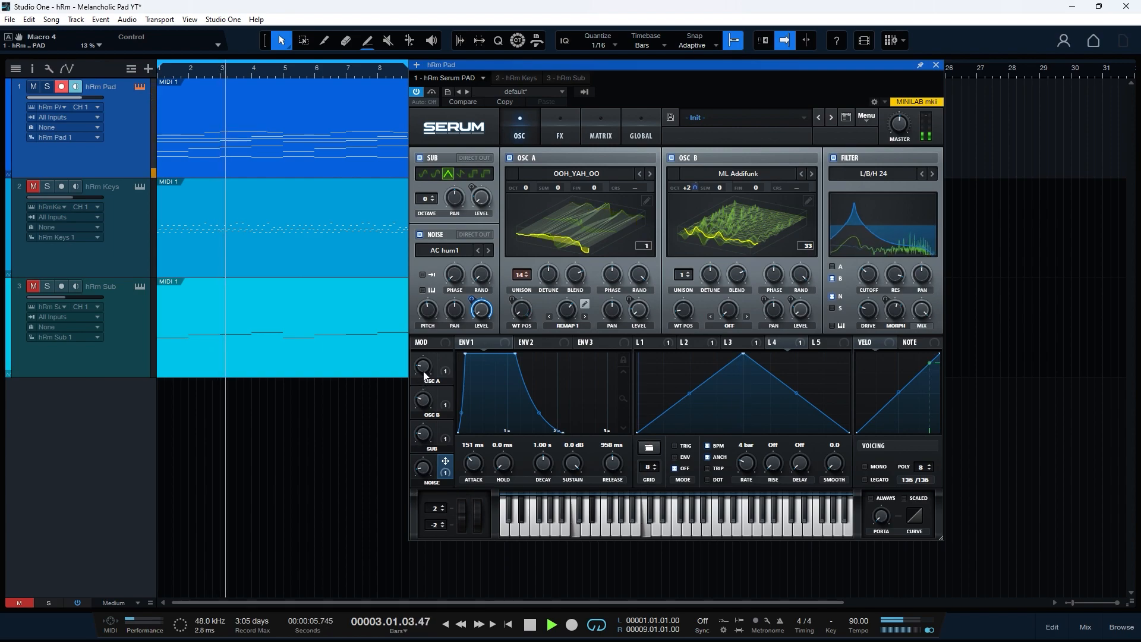
{"action": "left_click_drag", "start_coordinate": [423, 370], "coordinate": [422, 363]}
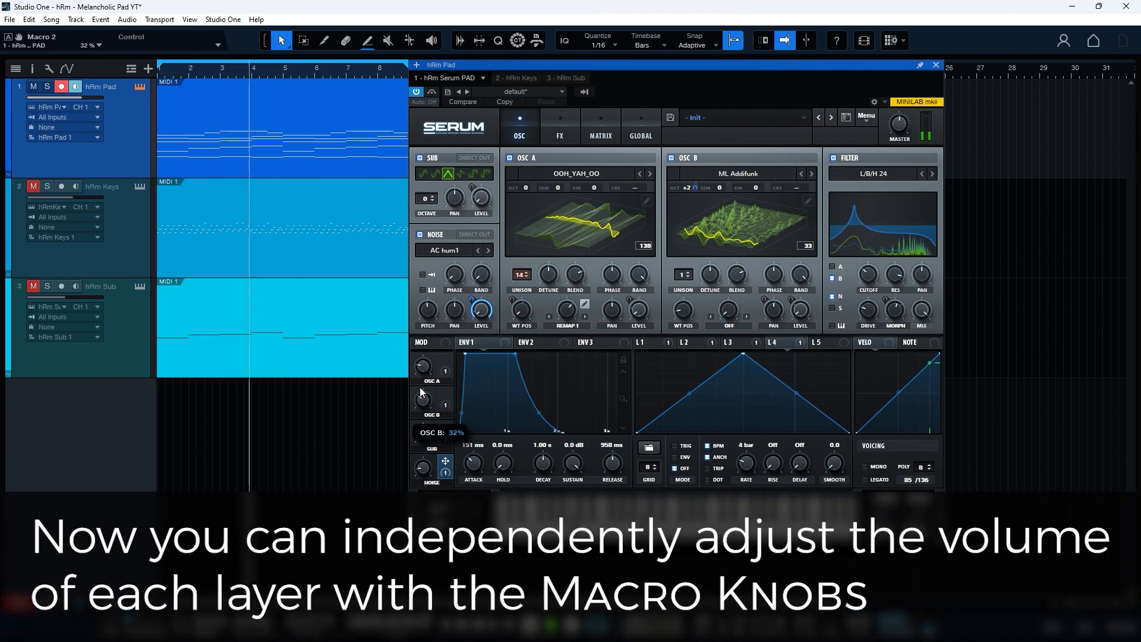
{"action": "left_click", "coordinate": [425, 464]}
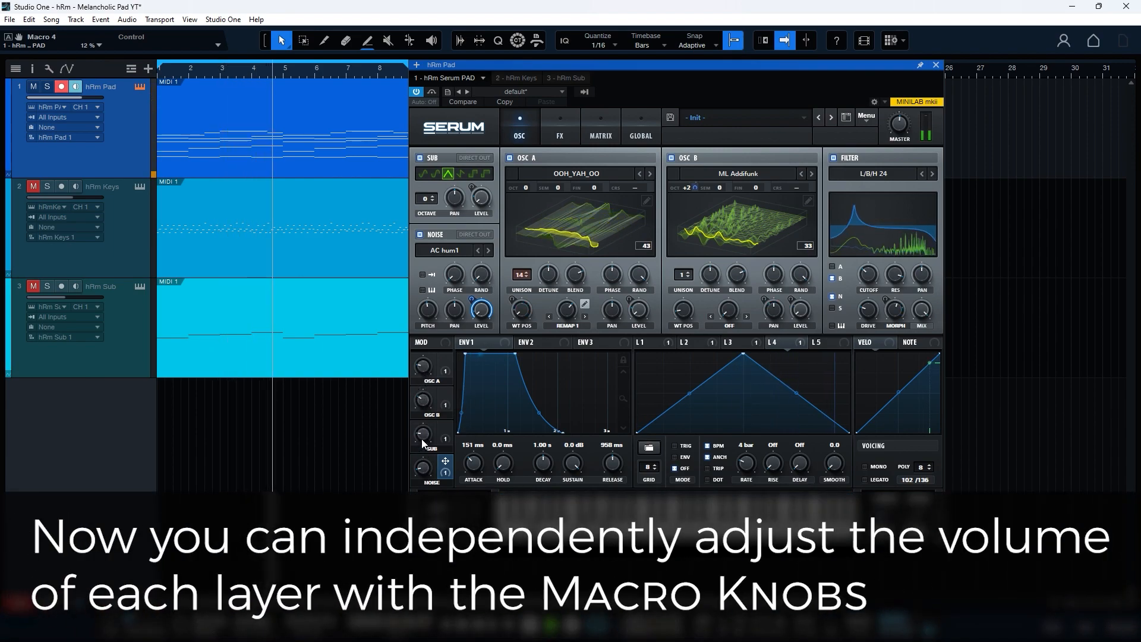
{"action": "left_click_drag", "start_coordinate": [422, 369], "coordinate": [423, 352]}
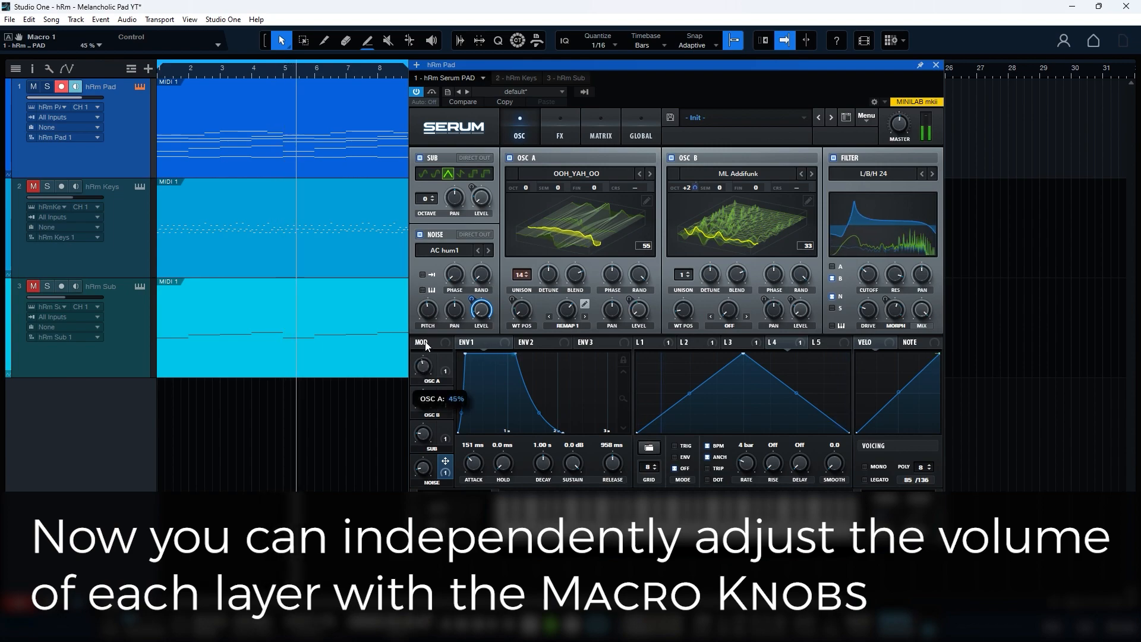
{"action": "left_click_drag", "start_coordinate": [422, 400], "coordinate": [420, 406]}
{"action": "left_click_drag", "start_coordinate": [423, 359], "coordinate": [423, 400]}
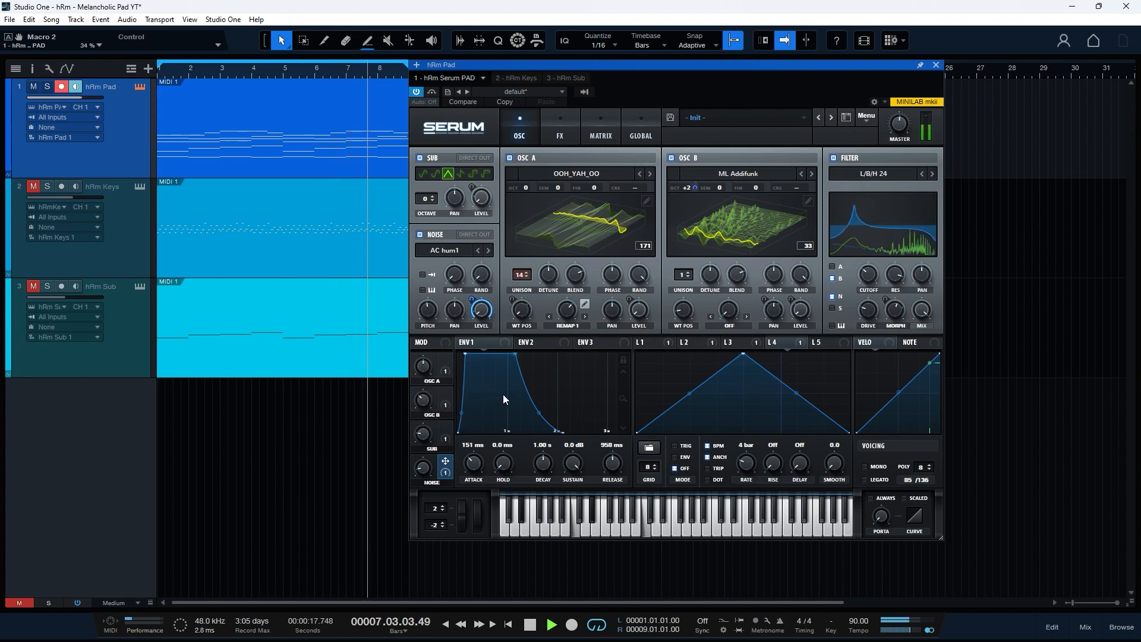
- Set LFO 3's Osc B pan amount to 40, the SUB macro to 26%, and NOISE to 14%
{"action": "left_click", "coordinate": [741, 343]}
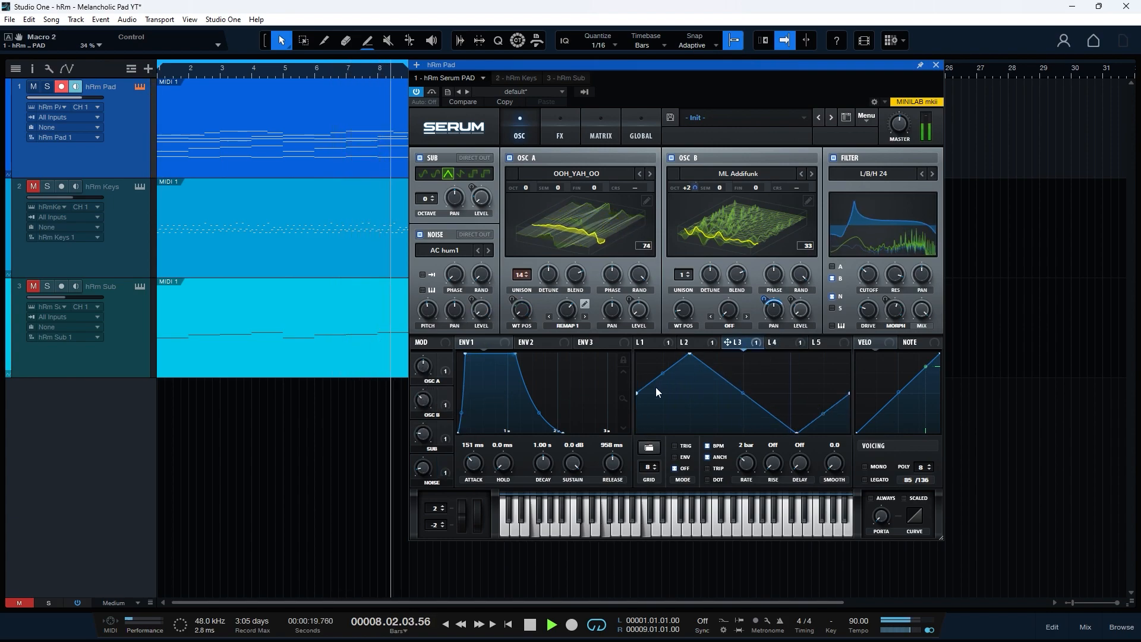
{"action": "left_click_drag", "start_coordinate": [763, 300], "coordinate": [762, 308]}
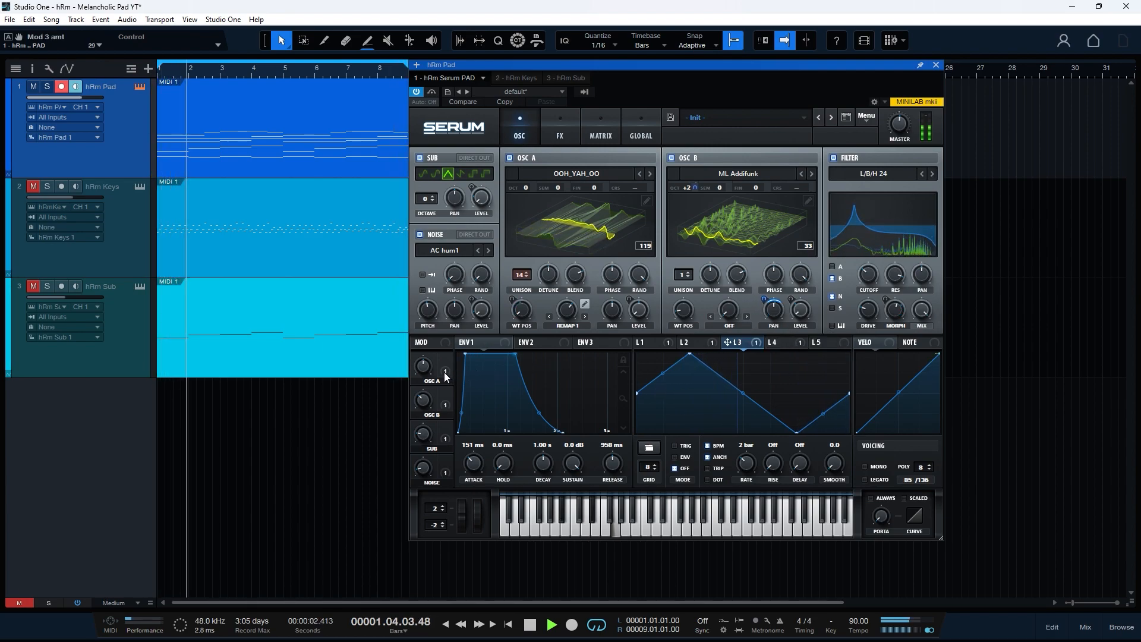
{"action": "left_click_drag", "start_coordinate": [425, 433], "coordinate": [425, 420]}
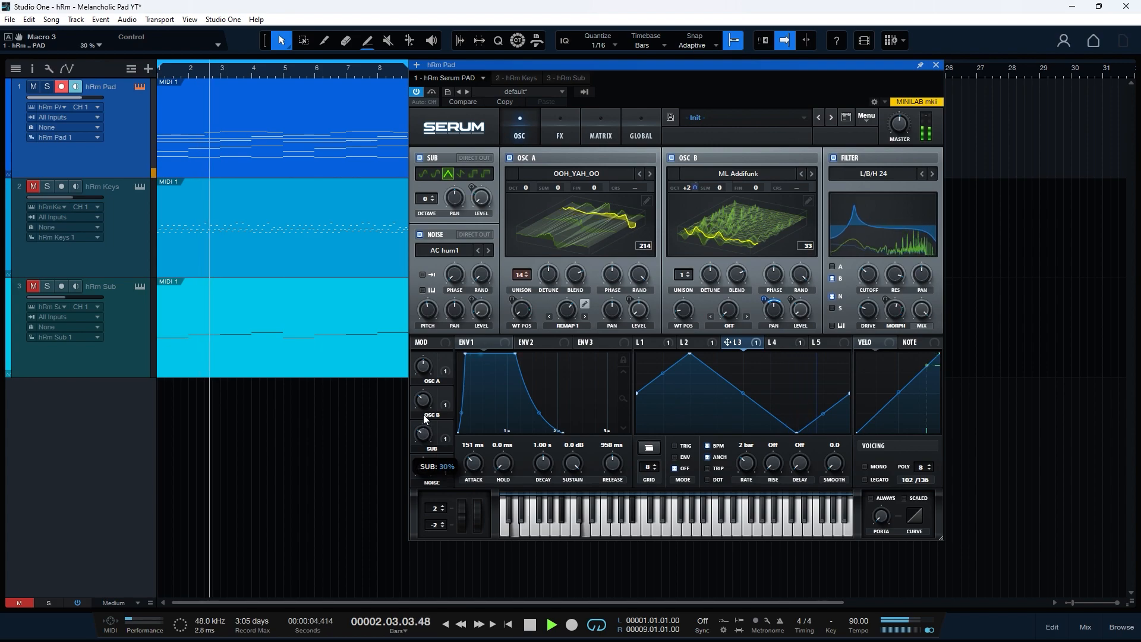
{"action": "left_click_drag", "start_coordinate": [427, 472], "coordinate": [428, 467]}
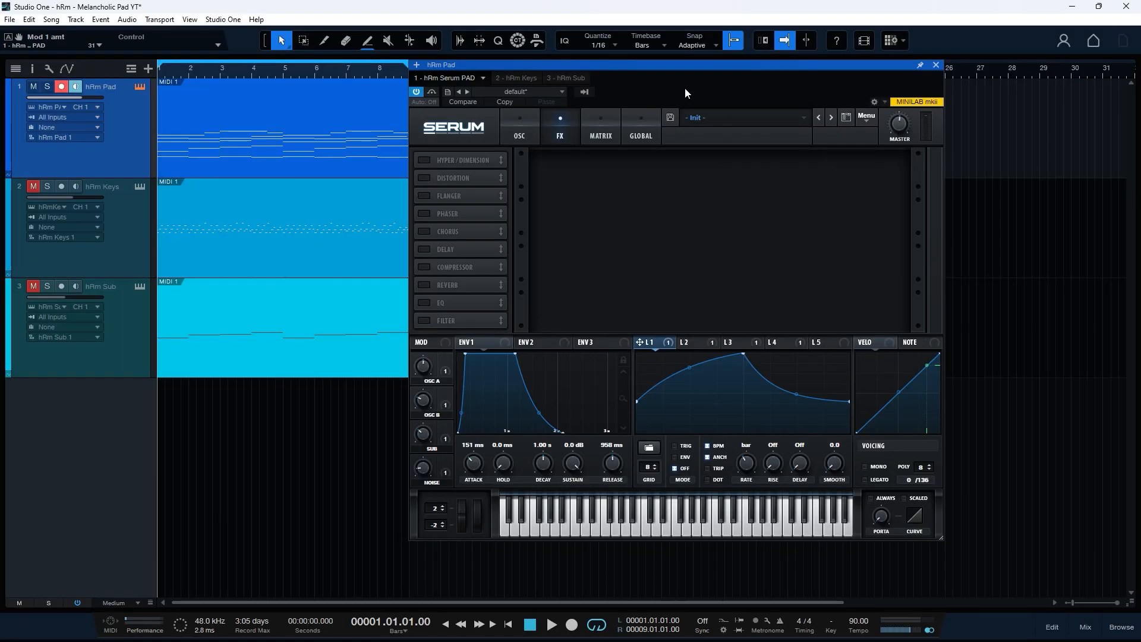
- Enable Hyper/Dimension and Chorus, comparing the chorus on and off
{"action": "left_click", "coordinate": [427, 159]}
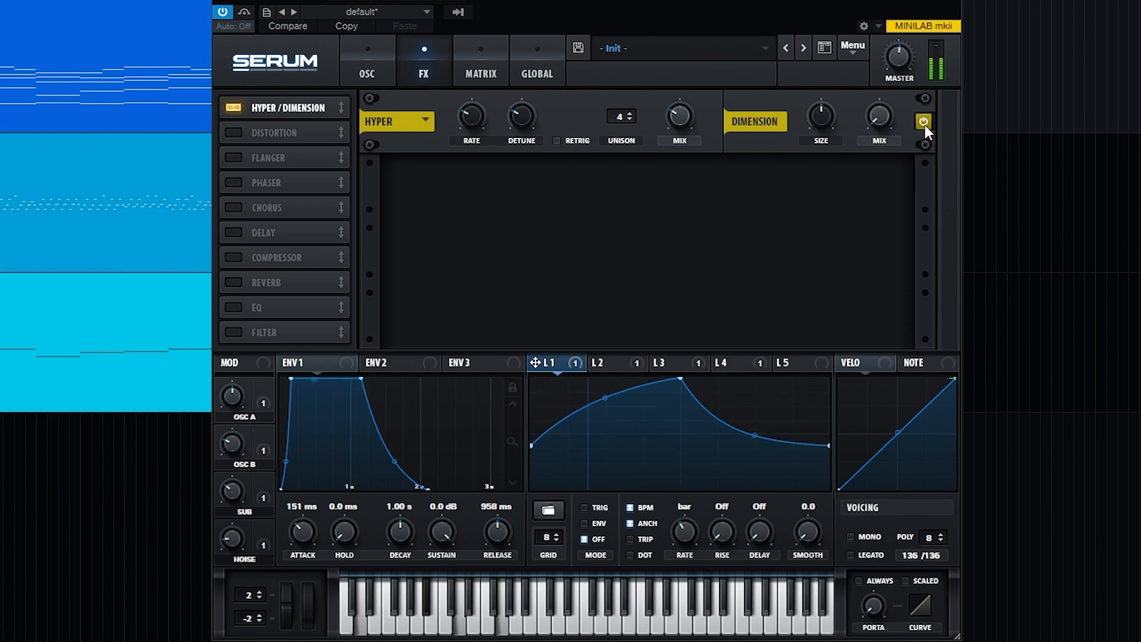
{"action": "left_click", "coordinate": [233, 208]}
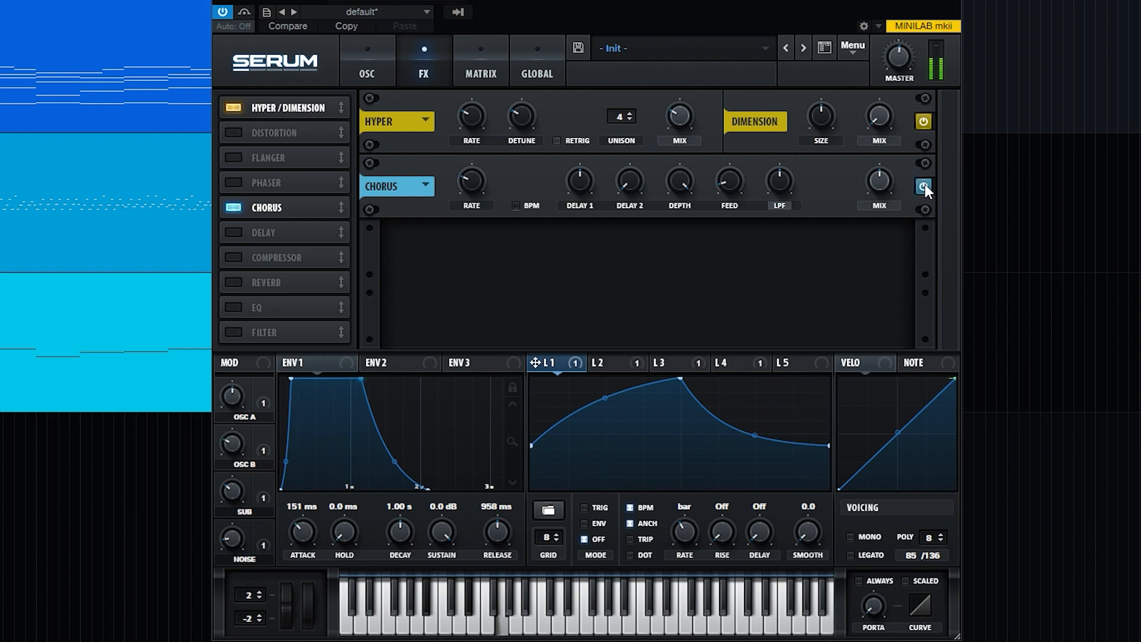
{"action": "left_click", "coordinate": [924, 186]}
{"action": "mouse_move", "coordinate": [880, 189]}
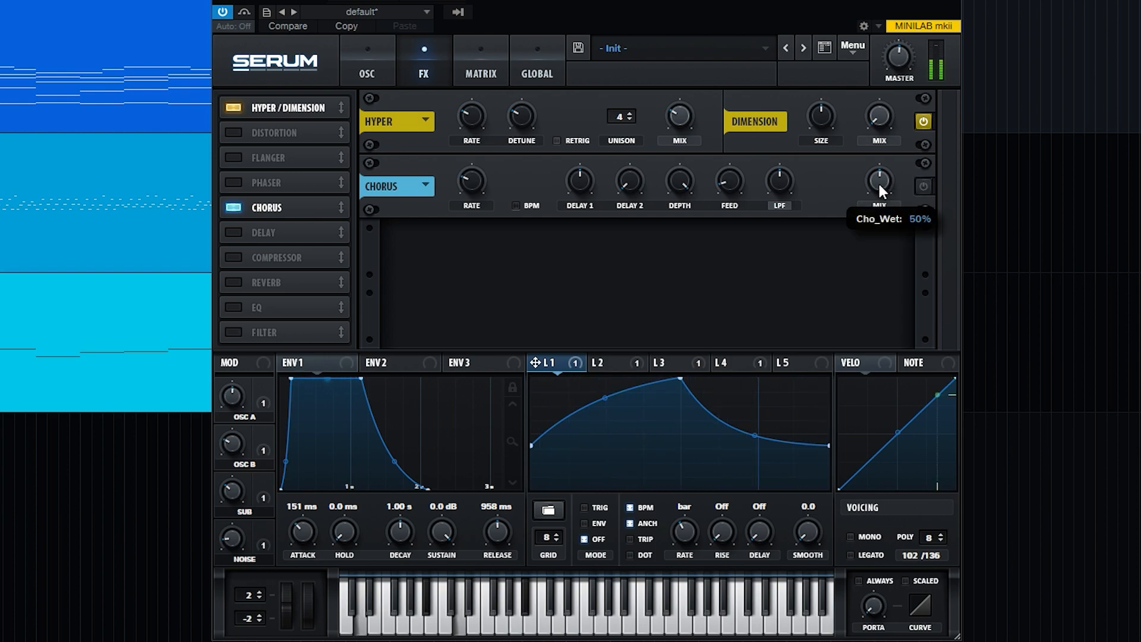
{"action": "left_click", "coordinate": [924, 186]}
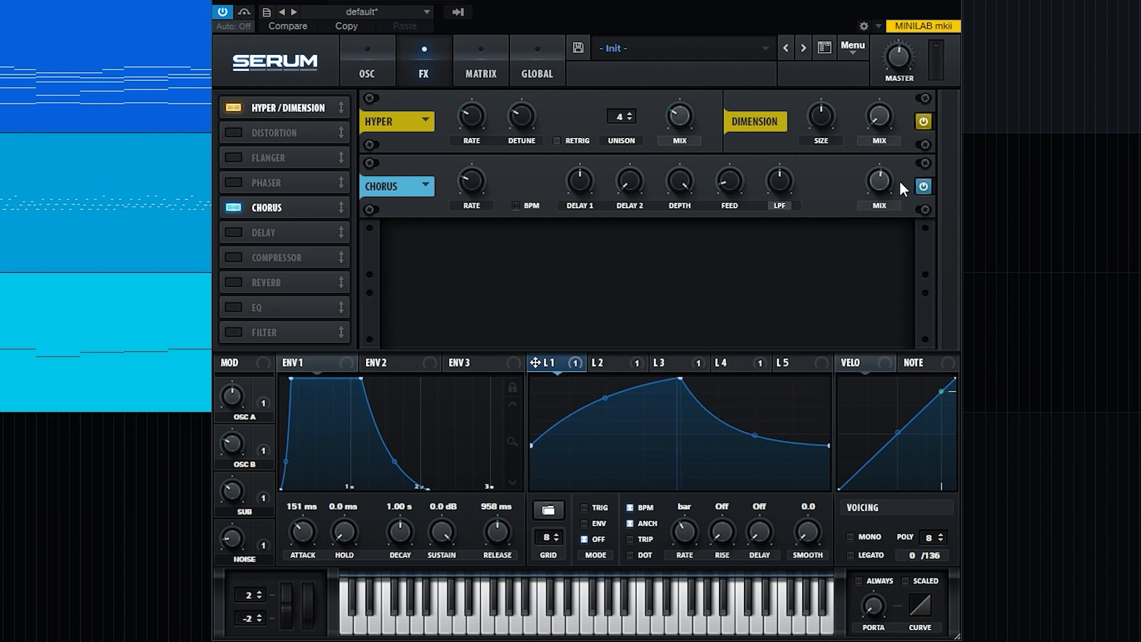
- Add a multiband compressor ahead of the delay, high band at 106%, output gain 2.8 dB
{"action": "left_click", "coordinate": [260, 255]}
{"action": "left_click_drag", "start_coordinate": [245, 254], "coordinate": [288, 233]}
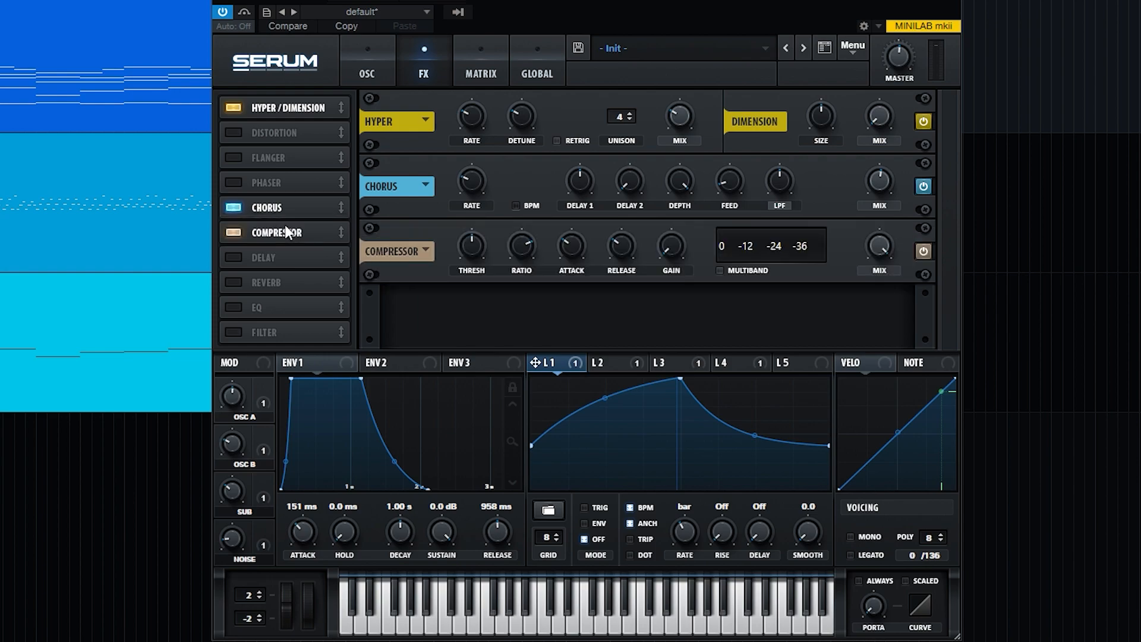
{"action": "left_click", "coordinate": [727, 270]}
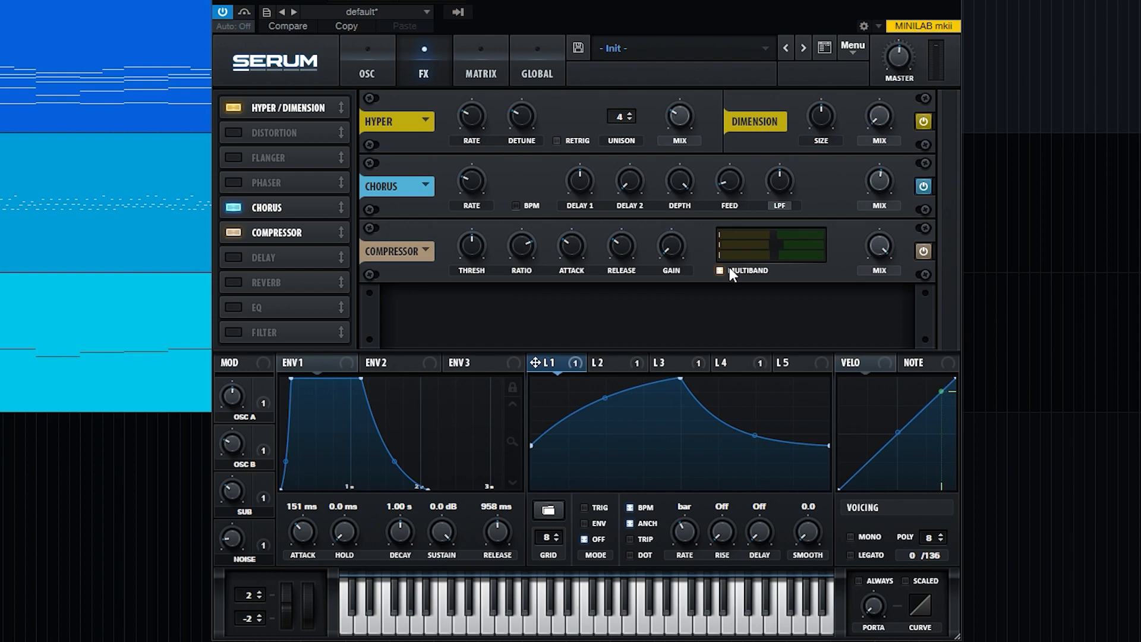
{"action": "left_click_drag", "start_coordinate": [744, 231], "coordinate": [783, 255]}
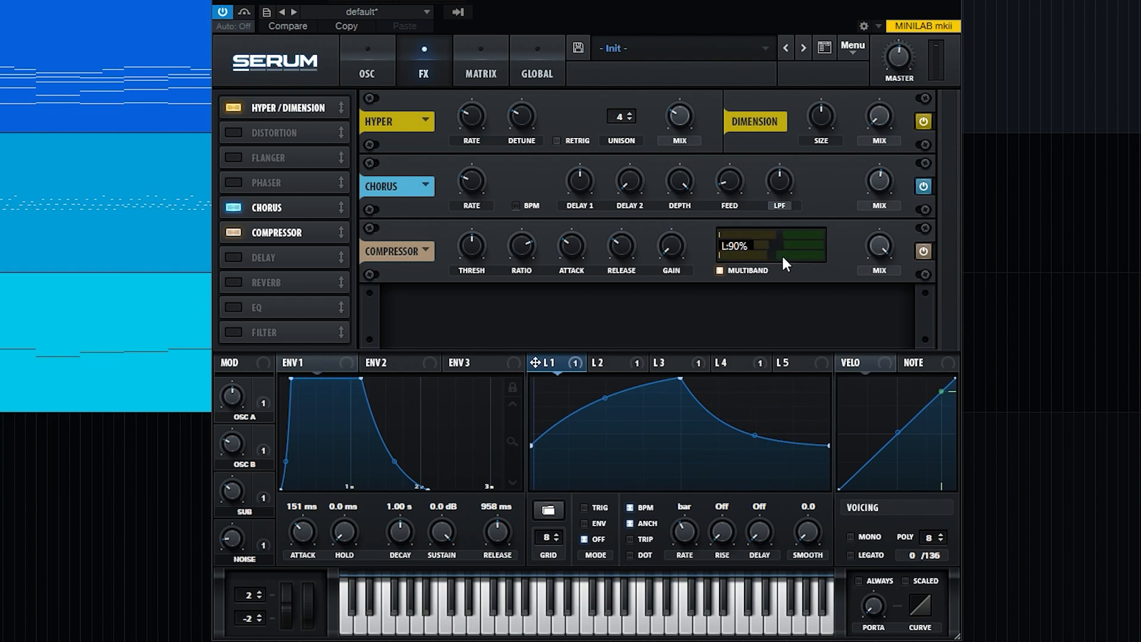
{"action": "left_click", "coordinate": [922, 250]}
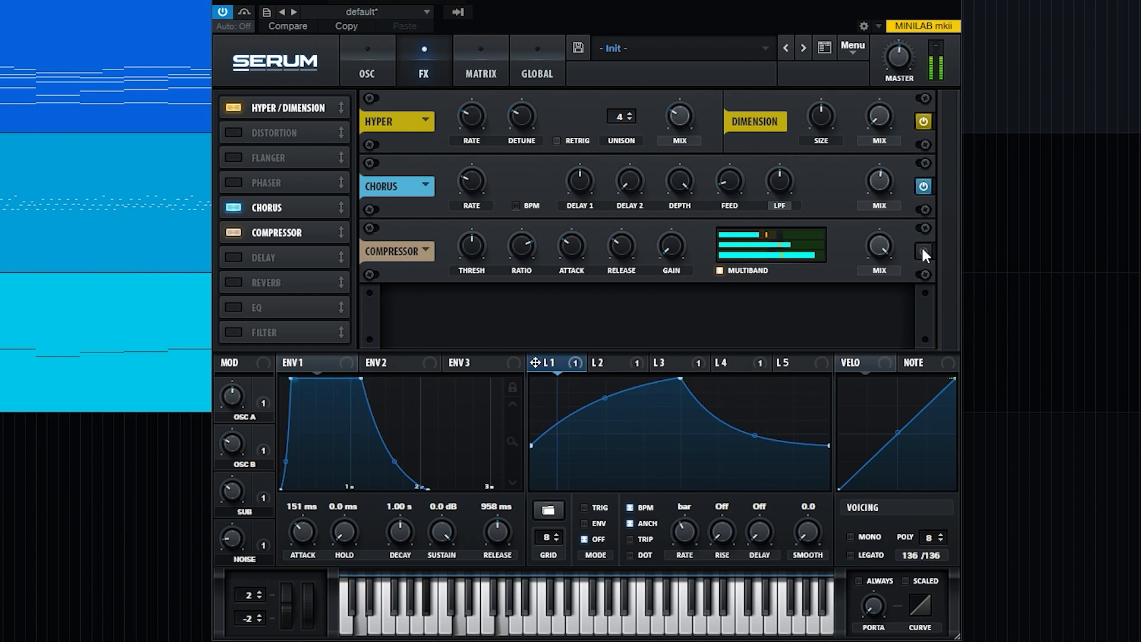
{"action": "left_click", "coordinate": [922, 251]}
{"action": "left_click_drag", "start_coordinate": [682, 248], "coordinate": [676, 220]}
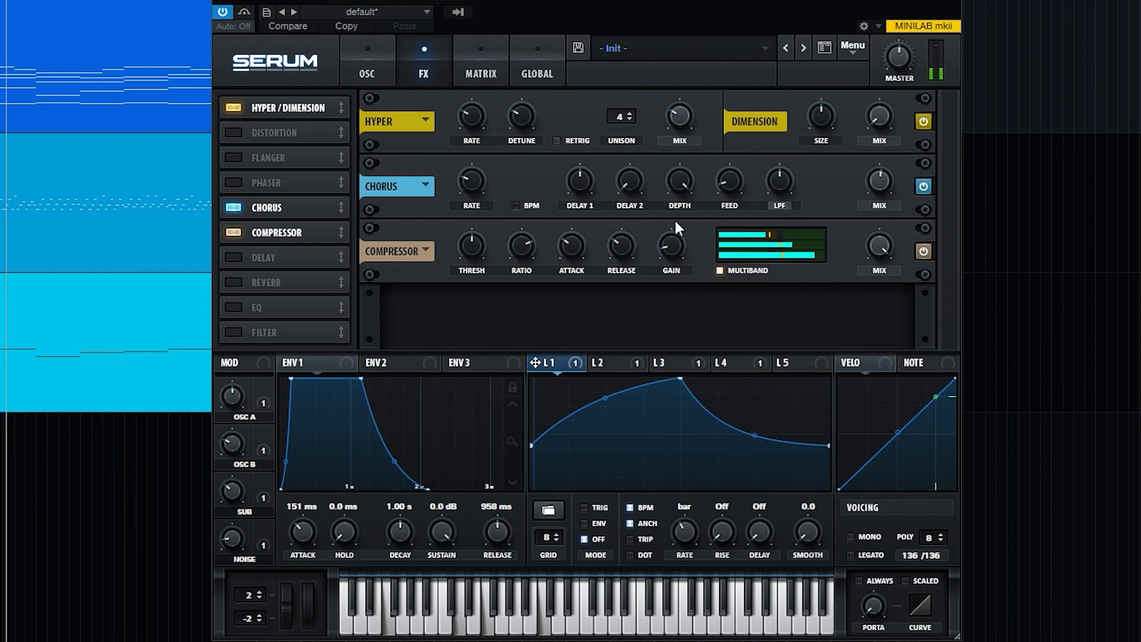
- Add a ping-pong delay with its filter set to 1166 and Q 3.2
{"action": "left_click", "coordinate": [234, 257]}
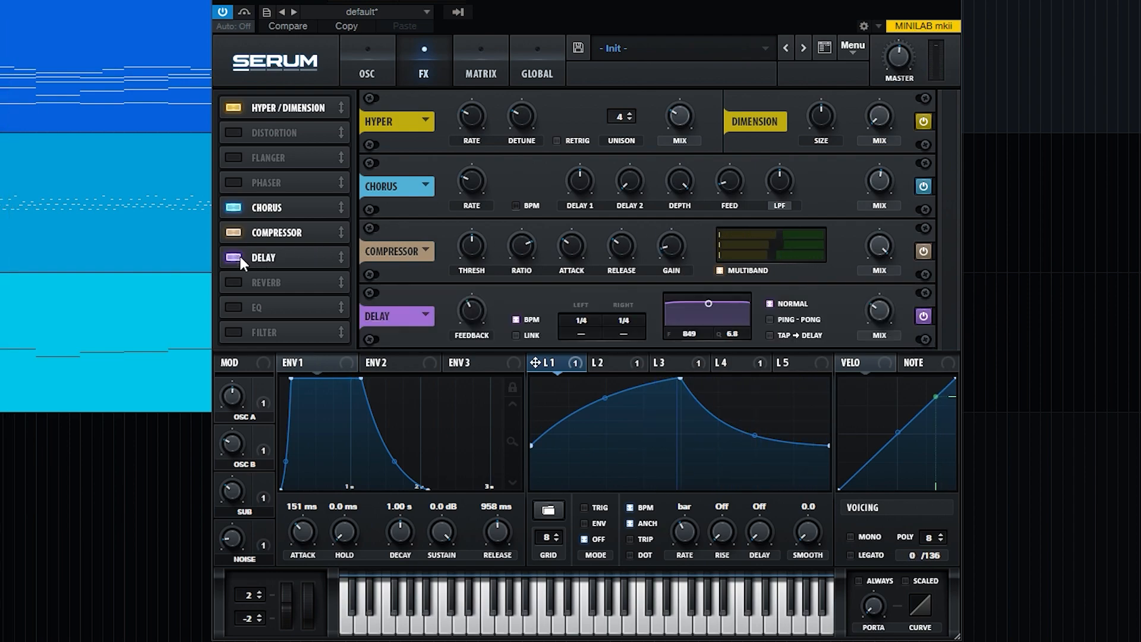
{"action": "left_click", "coordinate": [770, 319]}
{"action": "left_click_drag", "start_coordinate": [708, 304], "coordinate": [714, 317]}
{"action": "left_click_drag", "start_coordinate": [644, 323], "coordinate": [644, 337]}
- Add a plate reverb with raised high cut, wider stereo, 46% mix and 38% size, plus an EQ
{"action": "left_click", "coordinate": [239, 285]}
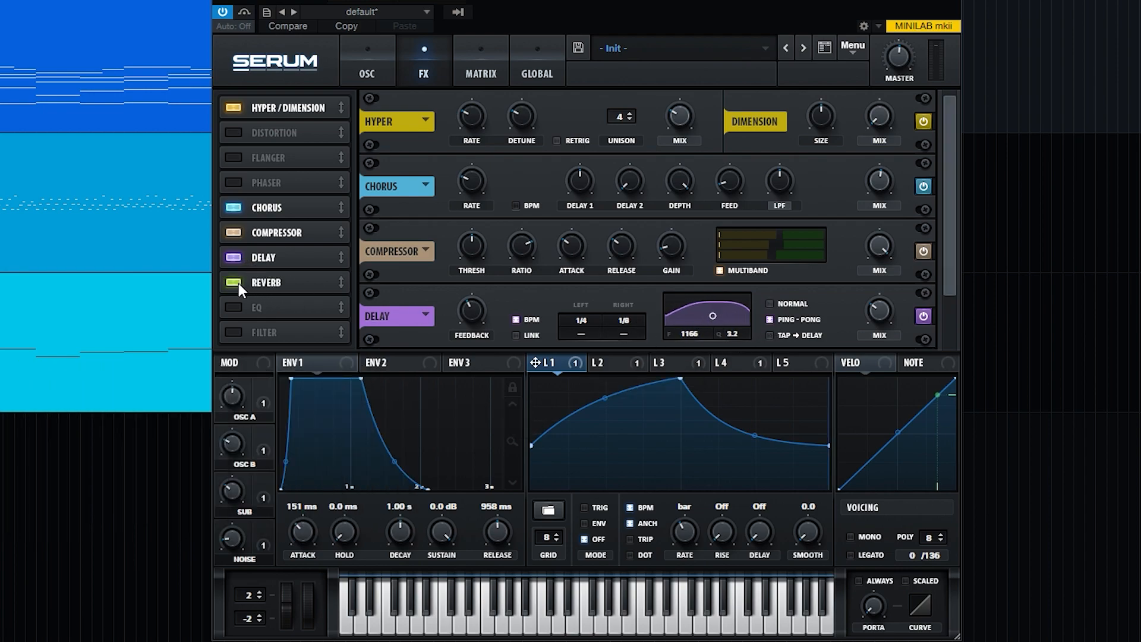
{"action": "left_click_drag", "start_coordinate": [952, 170], "coordinate": [941, 290]}
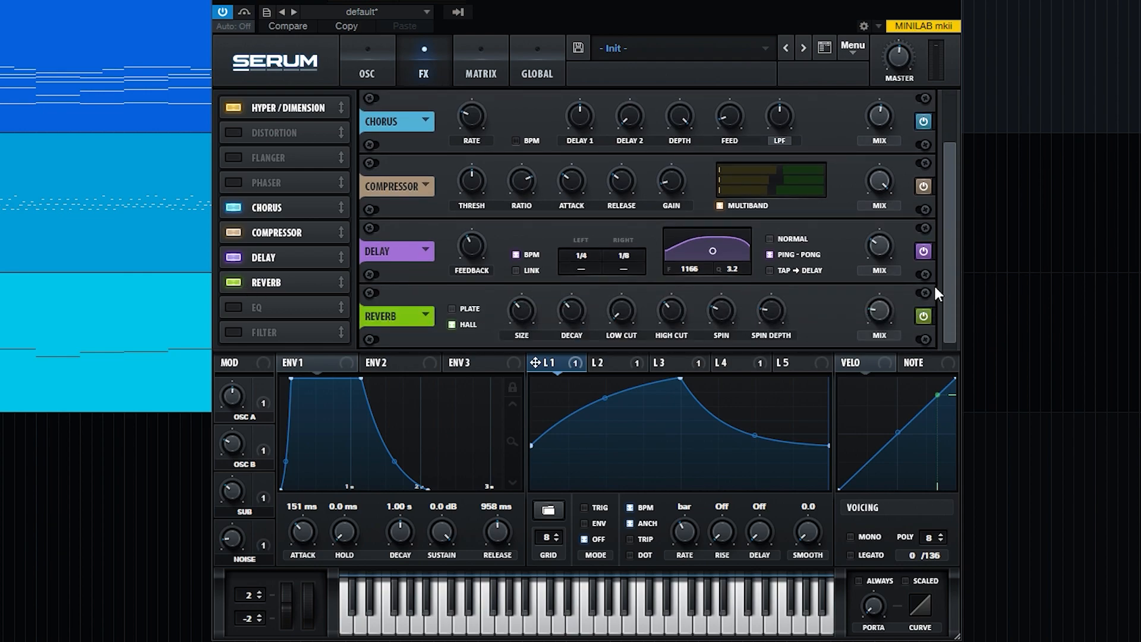
{"action": "left_click_drag", "start_coordinate": [662, 319], "coordinate": [680, 293]}
{"action": "left_click_drag", "start_coordinate": [771, 309], "coordinate": [857, 235]}
{"action": "left_click_drag", "start_coordinate": [881, 308], "coordinate": [892, 279]}
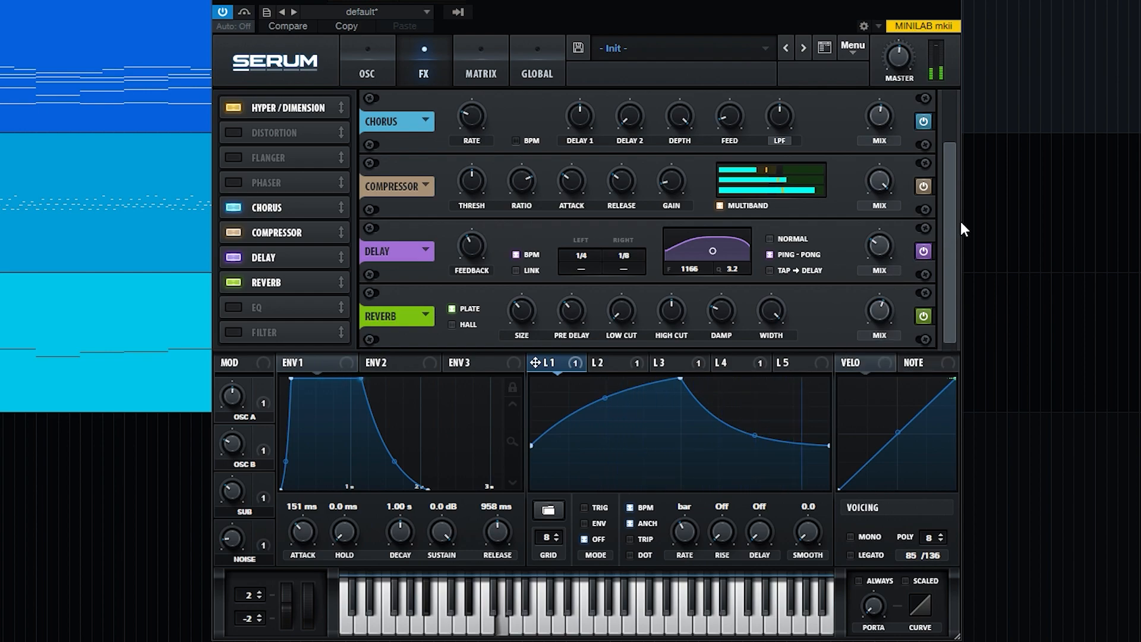
{"action": "left_click", "coordinate": [923, 314]}
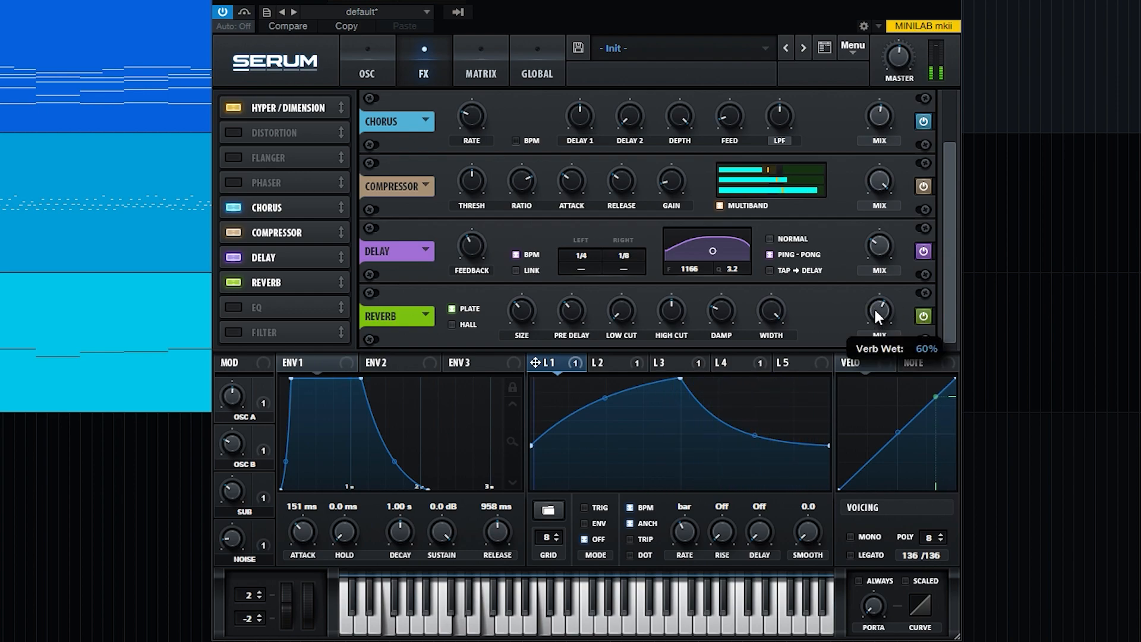
{"action": "left_click_drag", "start_coordinate": [529, 311], "coordinate": [530, 305]}
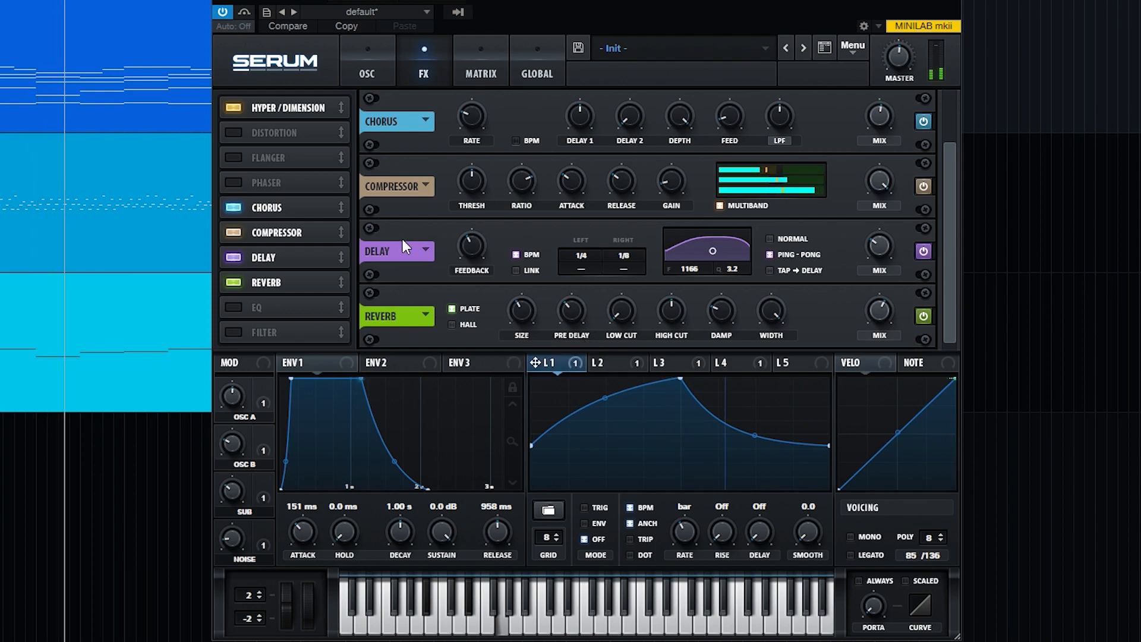
{"action": "left_click", "coordinate": [234, 307]}
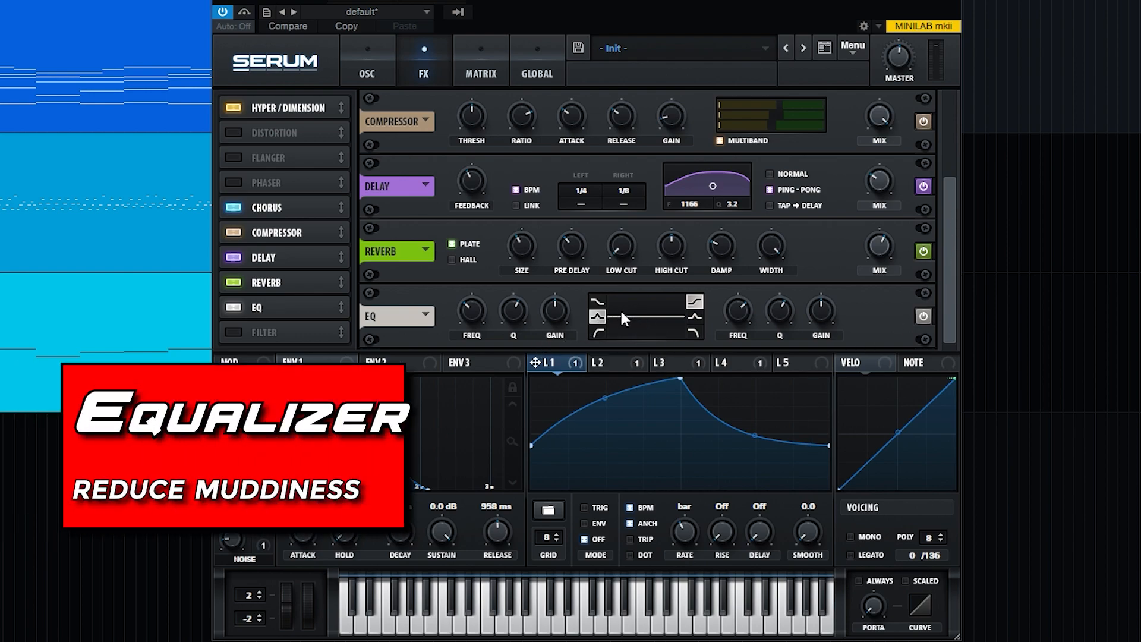
- Set the EQ's first band to 125, cut its gain to about -10 dB, and enable the EQ
{"action": "double_click", "coordinate": [473, 305]}
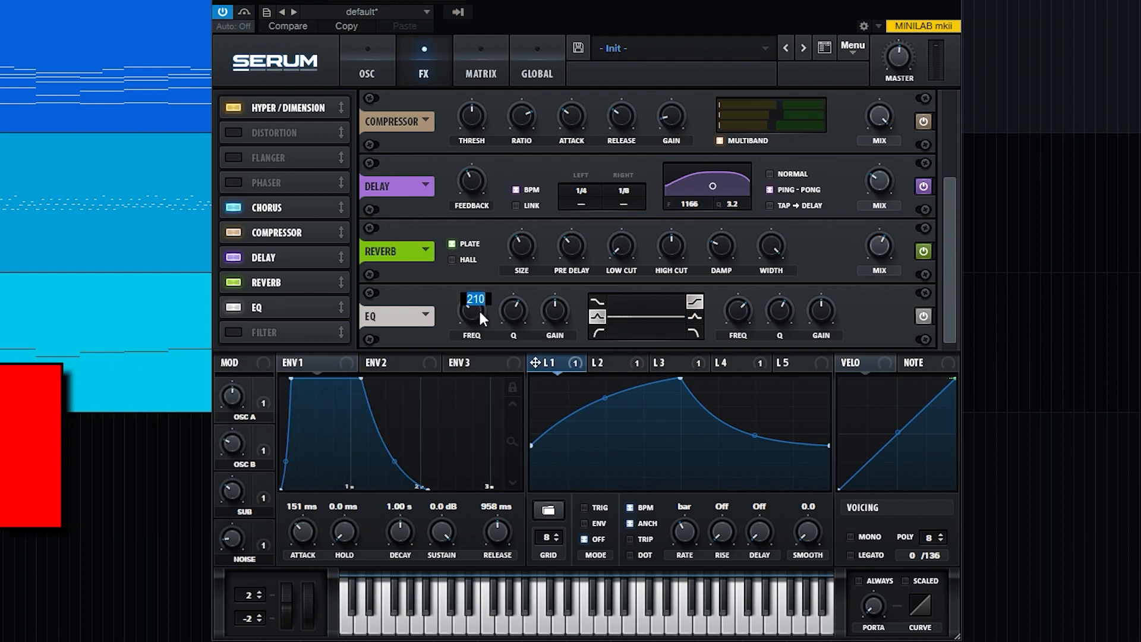
{"action": "type", "text": "125"}
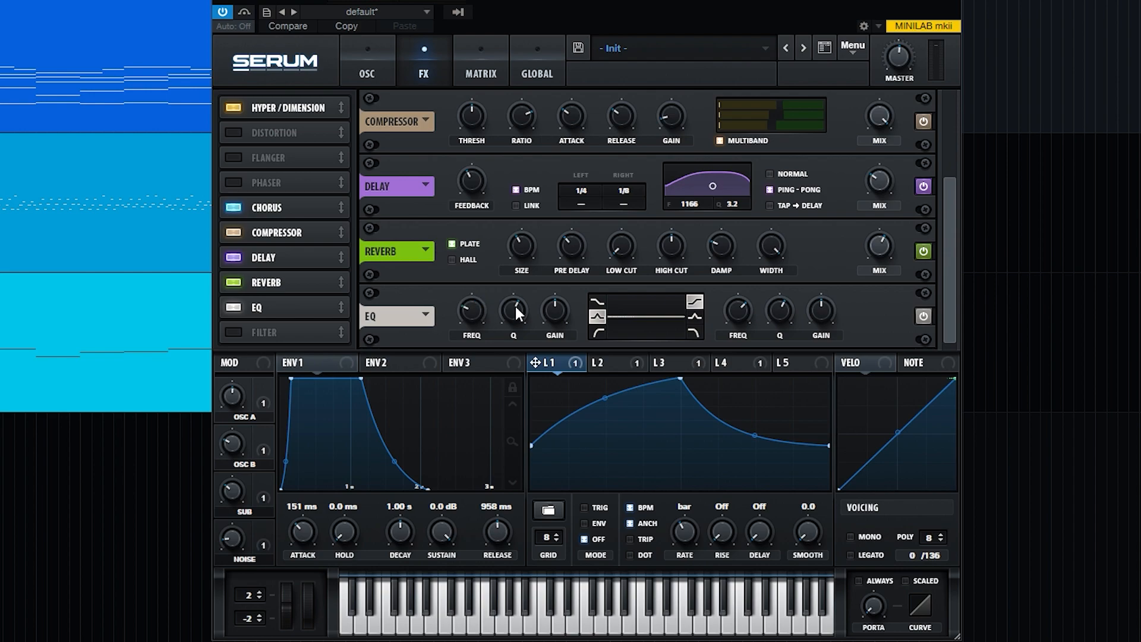
{"action": "left_click_drag", "start_coordinate": [556, 305], "coordinate": [555, 334]}
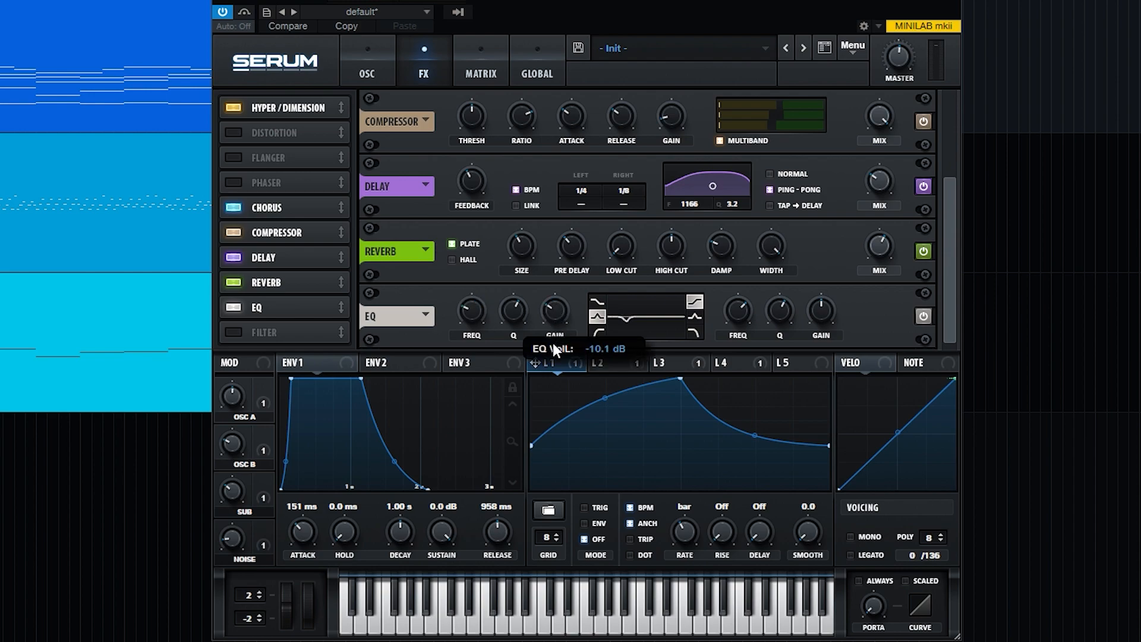
{"action": "left_click", "coordinate": [923, 318]}
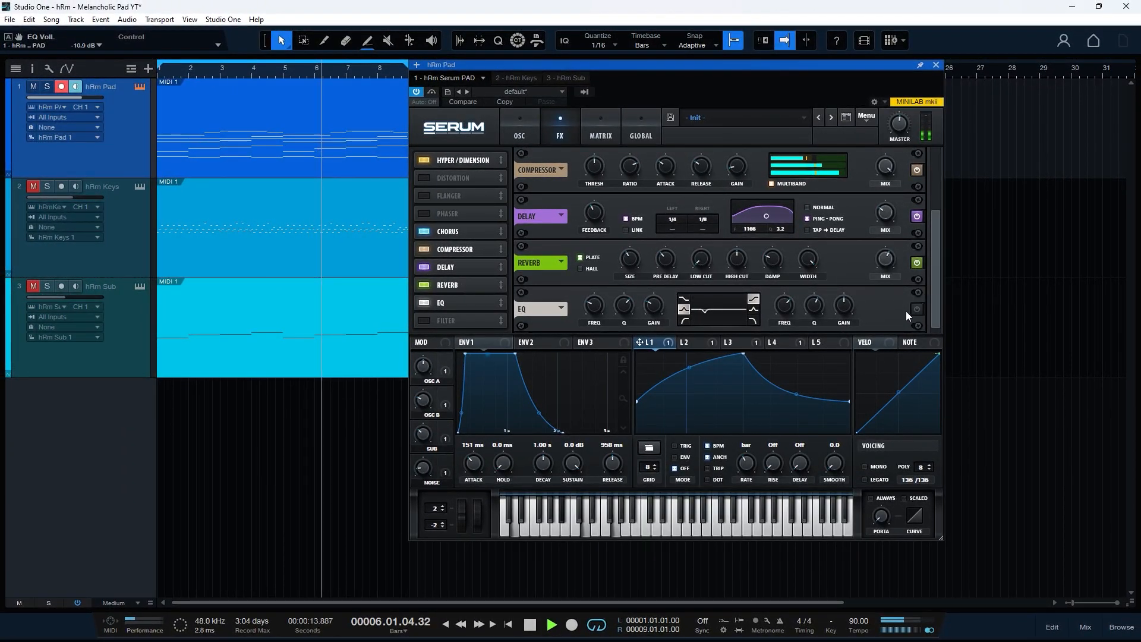
- Nudge the EQ left band's Q slightly, then stop playback and return to the start
{"action": "mouse_move", "coordinate": [623, 315]}
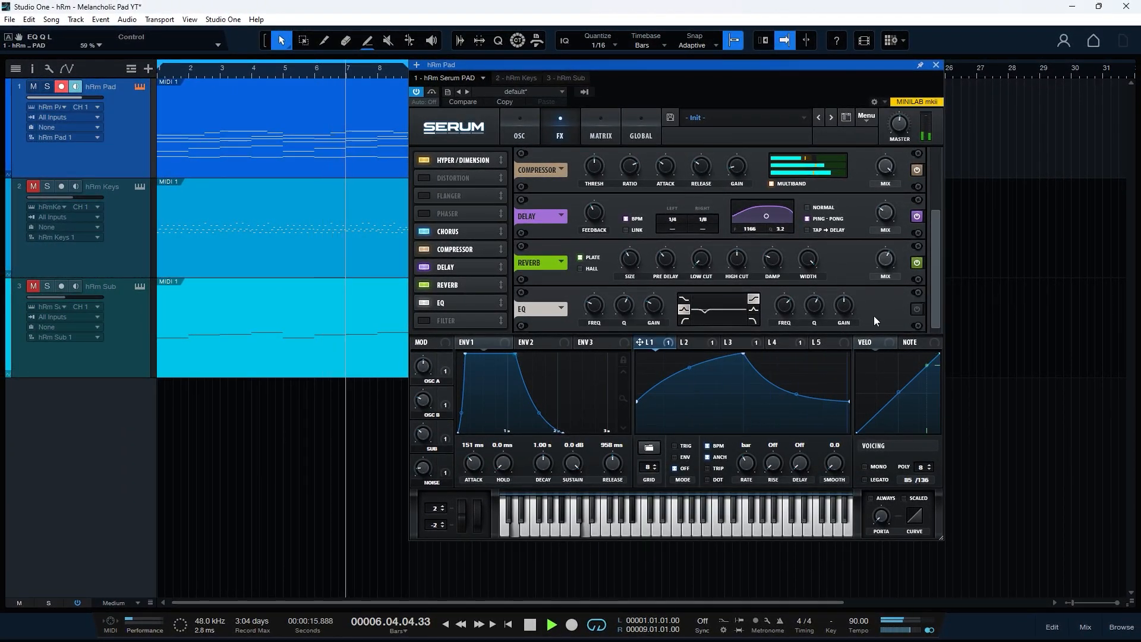
{"action": "left_click_drag", "start_coordinate": [626, 309], "coordinate": [627, 307]}
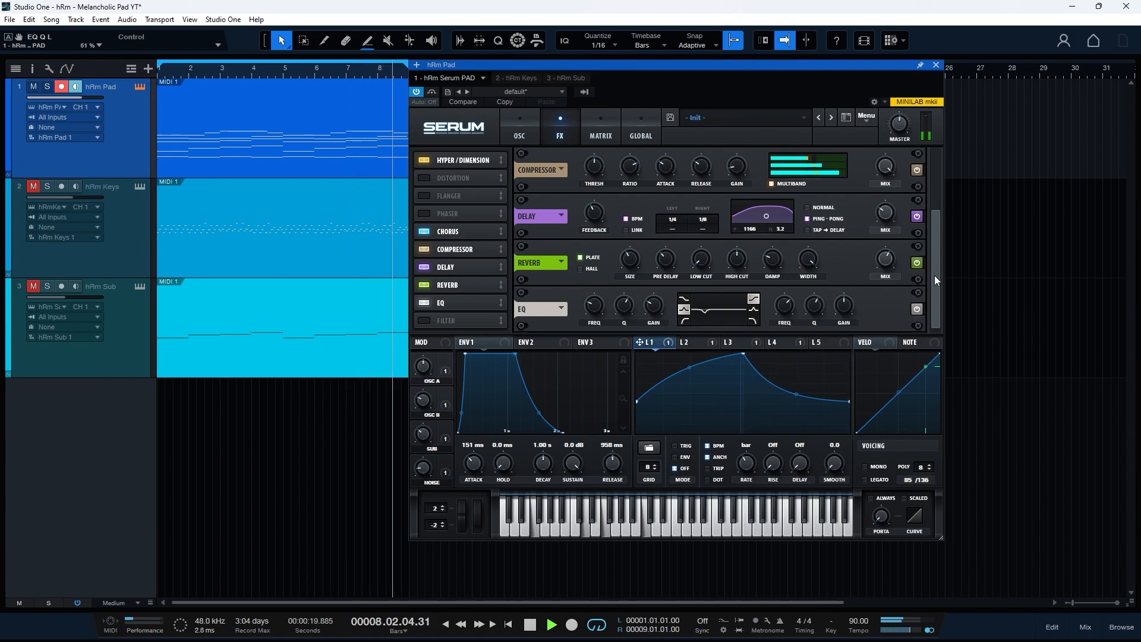
{"action": "key", "text": "space"}
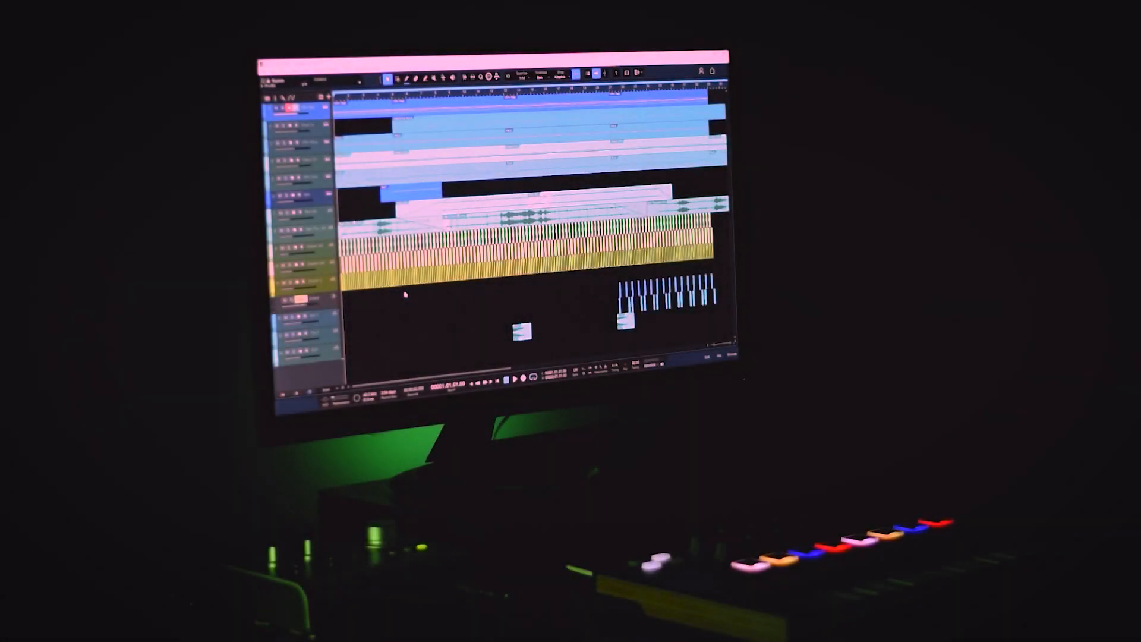
- Play the song and open the hRm Keys clip in the note editor
{"action": "key", "text": "space"}
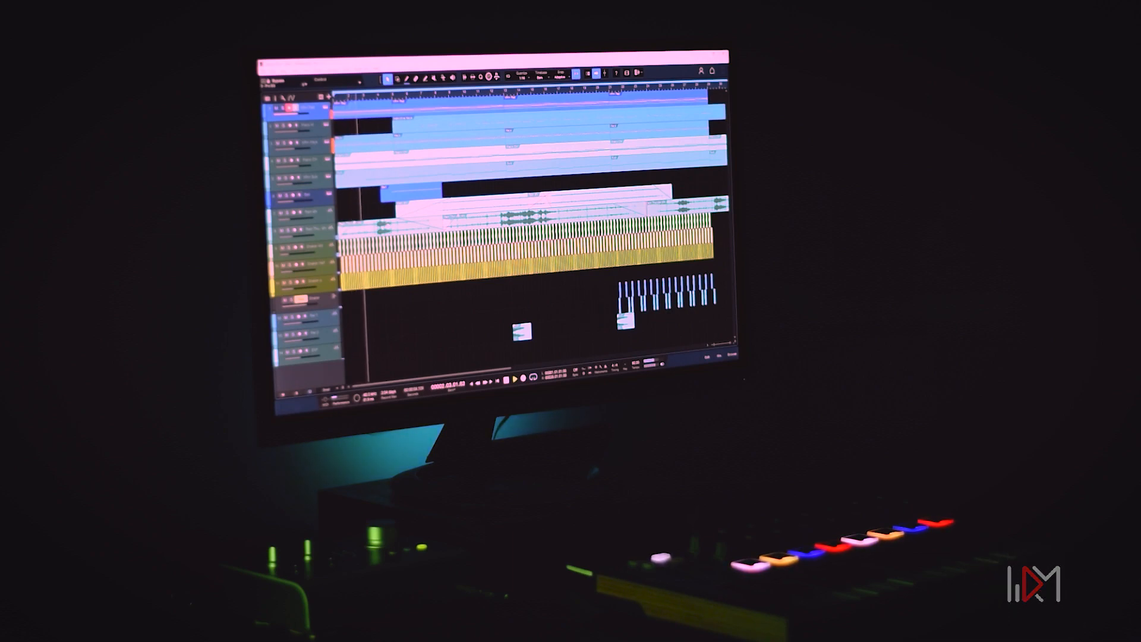
{"action": "double_click", "coordinate": [371, 146]}
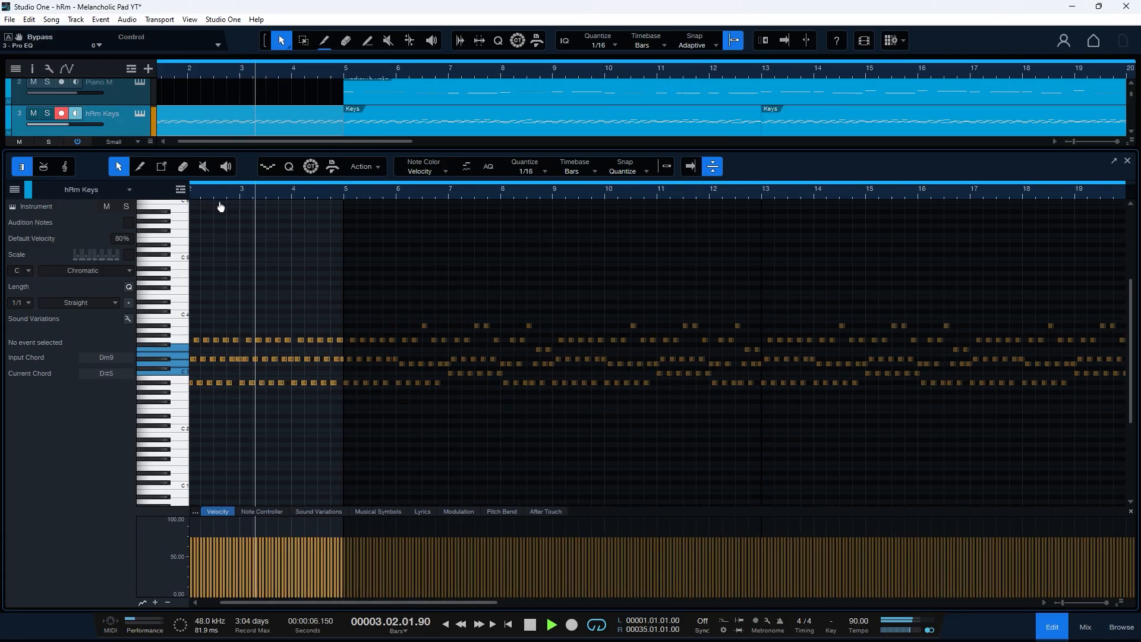
- Check the hRm Keys Zebra2 instrument, then close the editor and show bars 1–16
{"action": "left_click", "coordinate": [140, 113]}
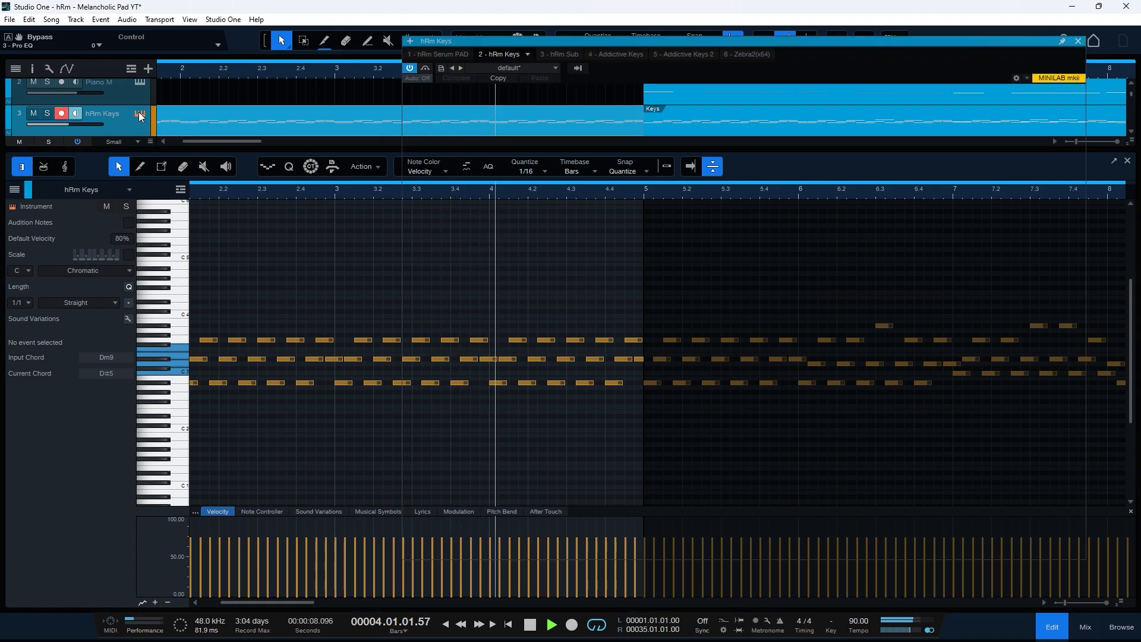
{"action": "left_click", "coordinate": [1080, 41]}
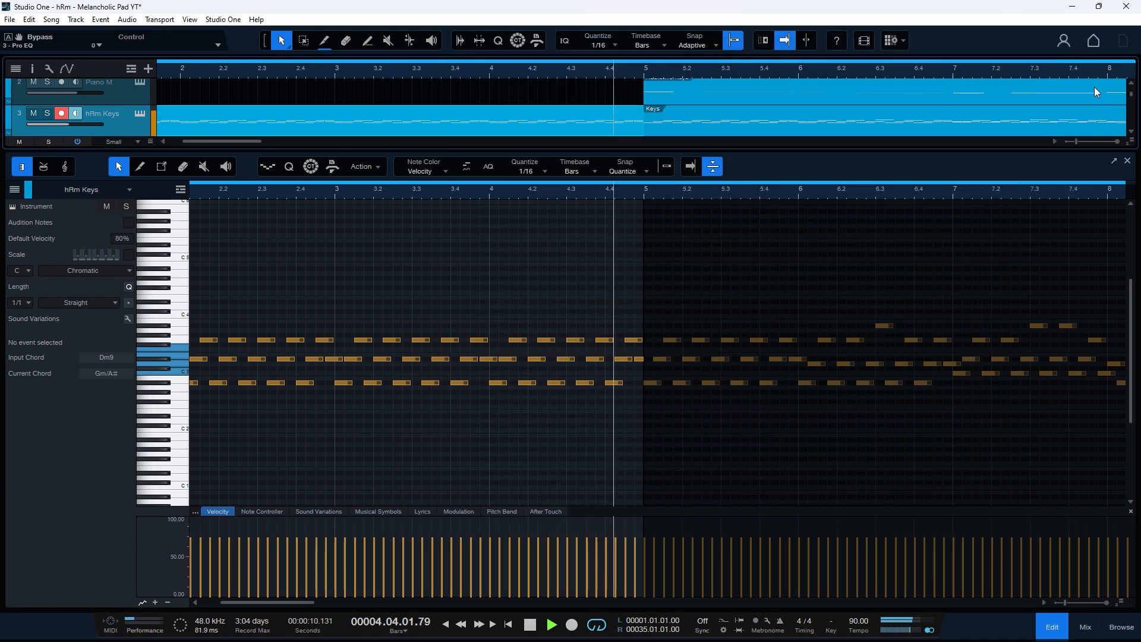
{"action": "left_click", "coordinate": [1128, 161]}
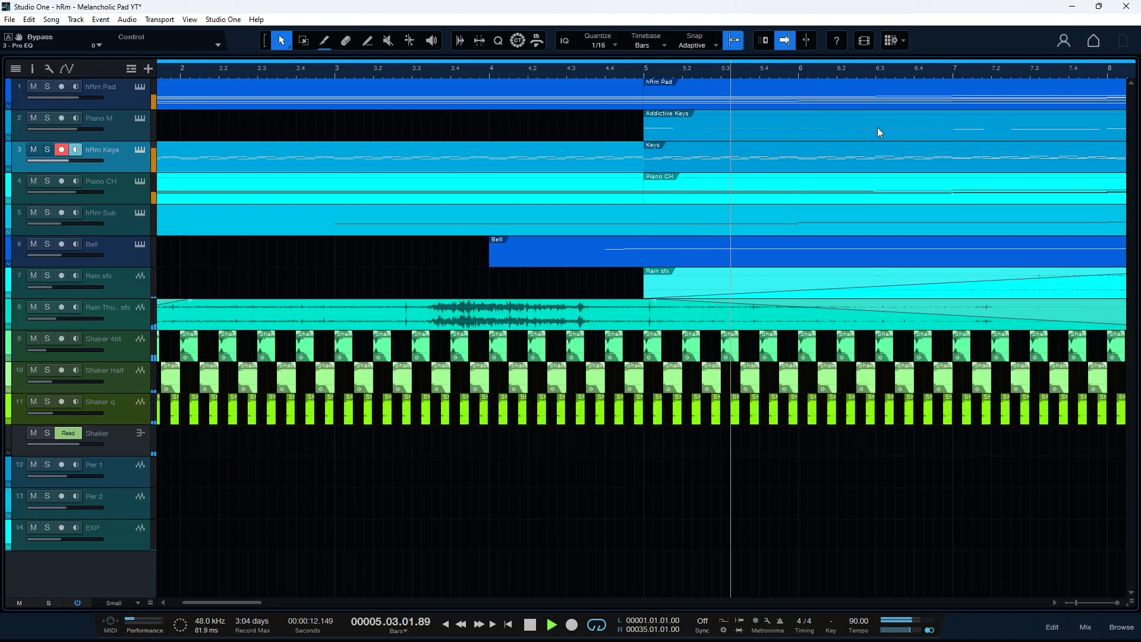
{"action": "left_click_drag", "start_coordinate": [714, 71], "coordinate": [542, 56]}
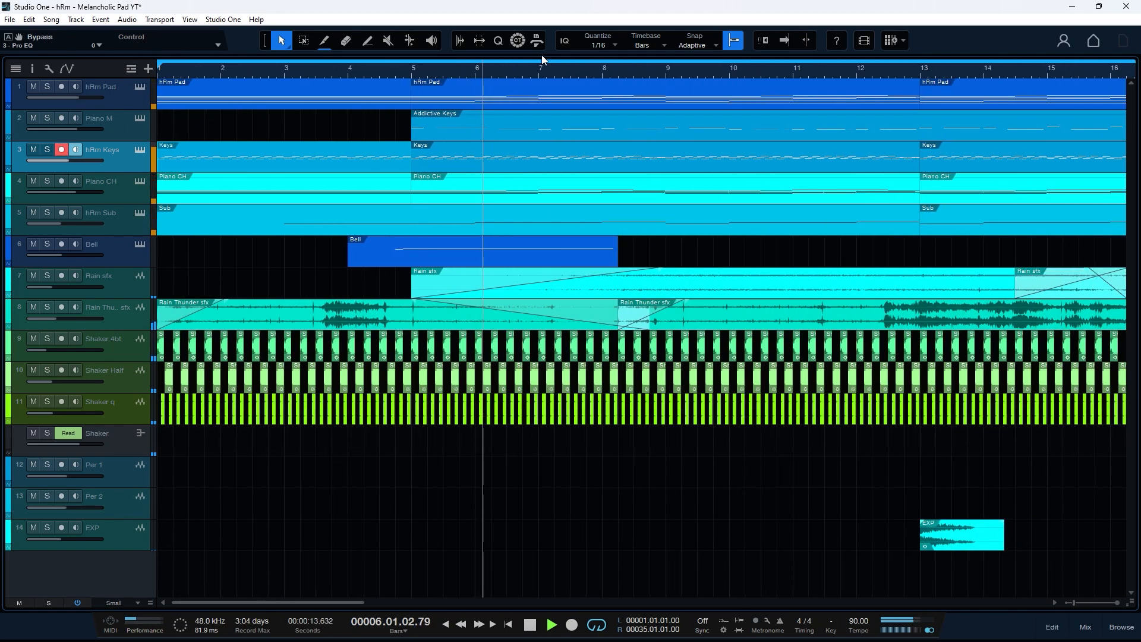
- Review the hRm Pad part and its Serum instrument, then open the mixing console
{"action": "double_click", "coordinate": [504, 101]}
{"action": "key", "text": "f"}
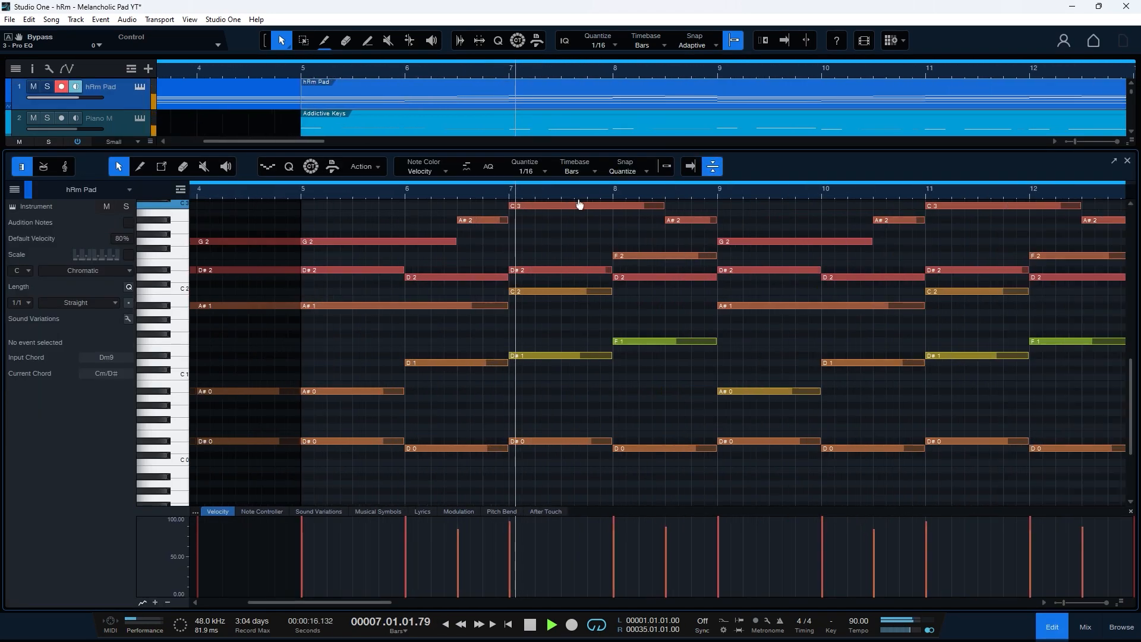
{"action": "left_click", "coordinate": [140, 87]}
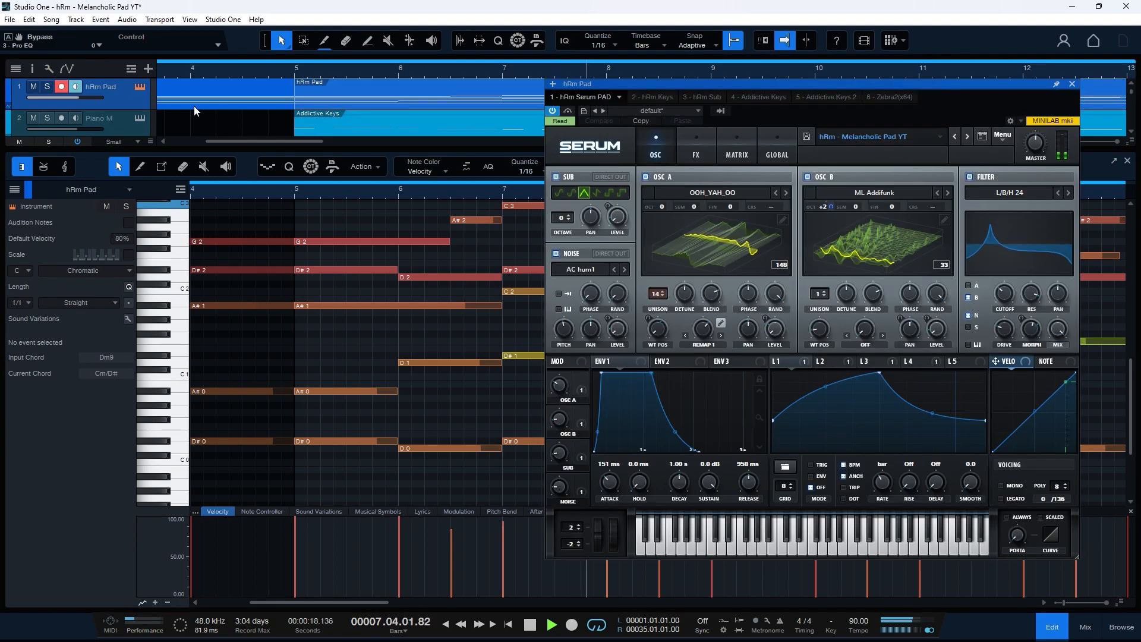
{"action": "left_click", "coordinate": [1127, 161]}
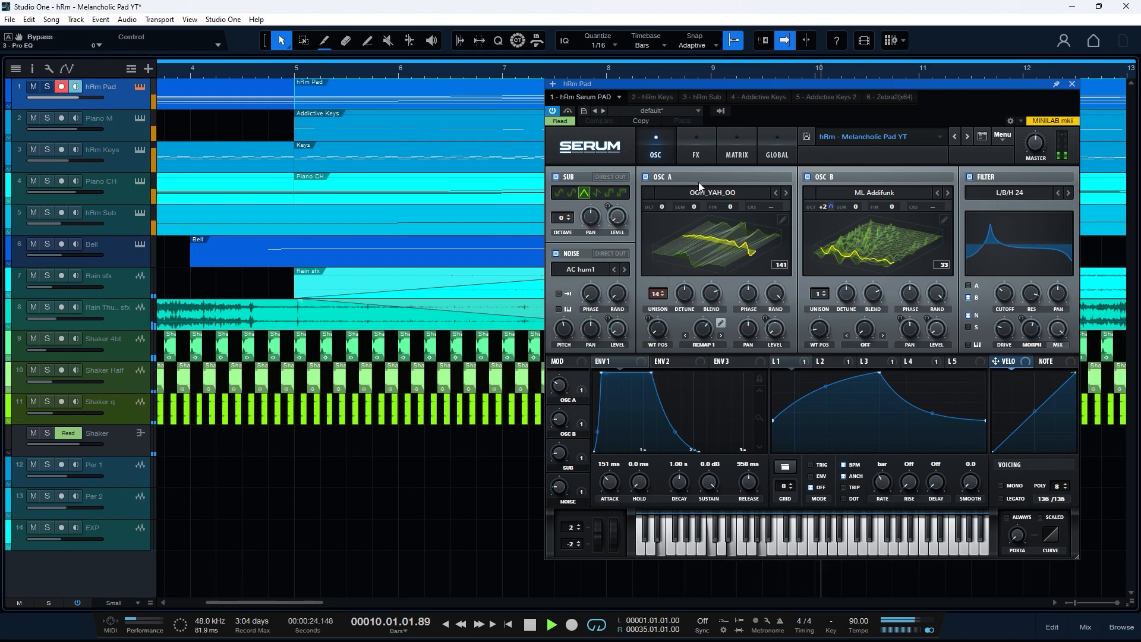
{"action": "left_click", "coordinate": [1073, 84]}
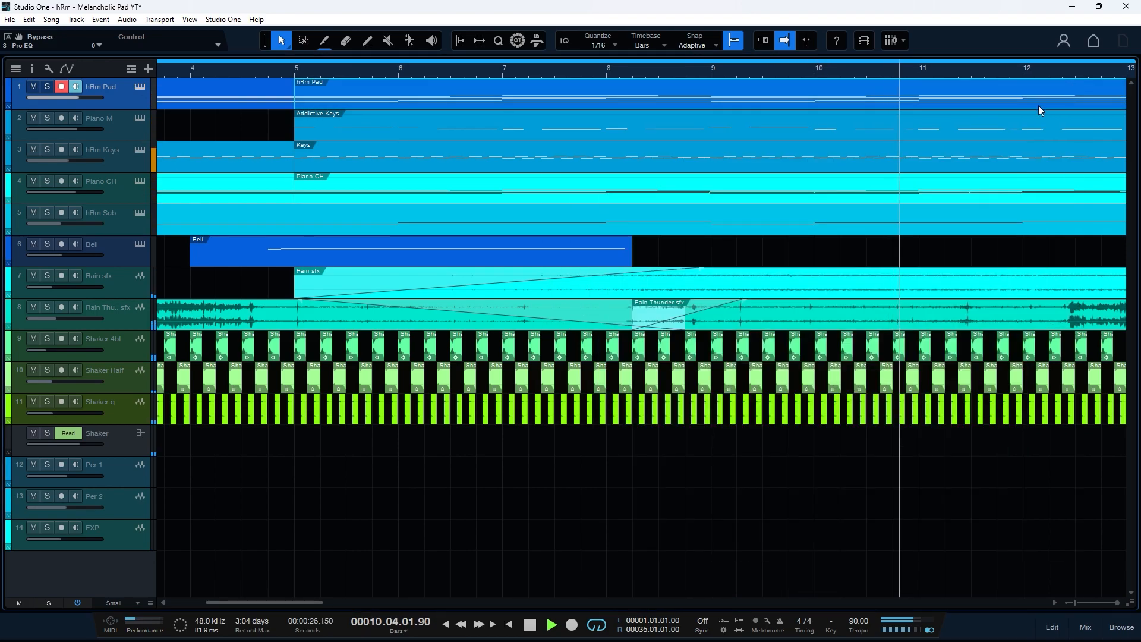
{"action": "key", "text": "F3"}
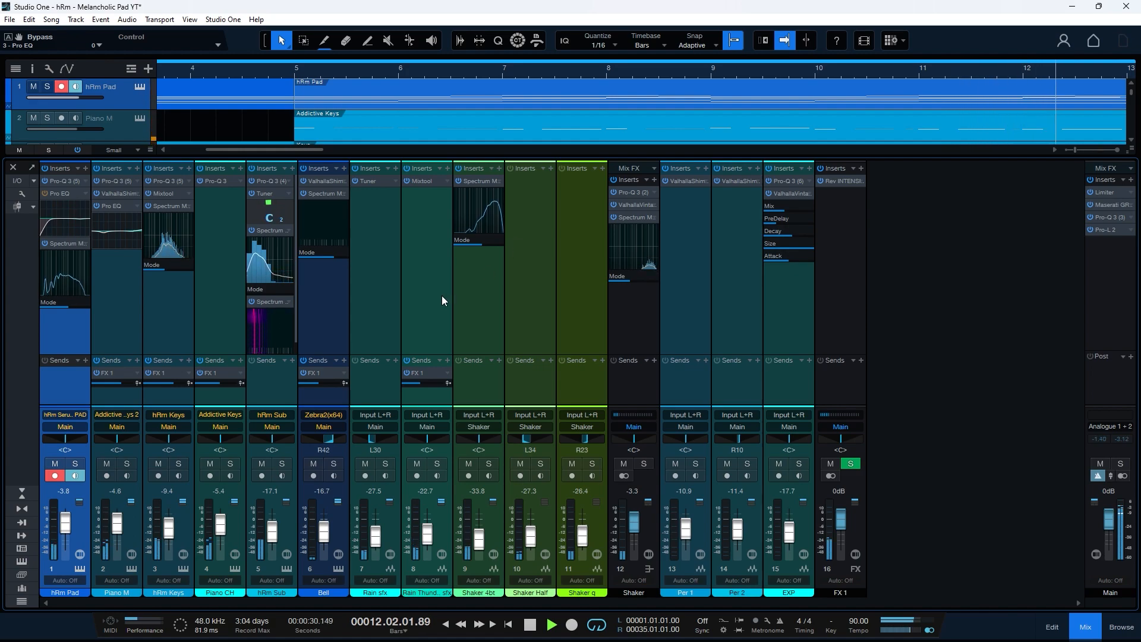
- Inspect Piano M's ValhallaShimmer reverb and hRm Sub's Serum patch, then reopen the console
{"action": "left_click", "coordinate": [121, 194]}
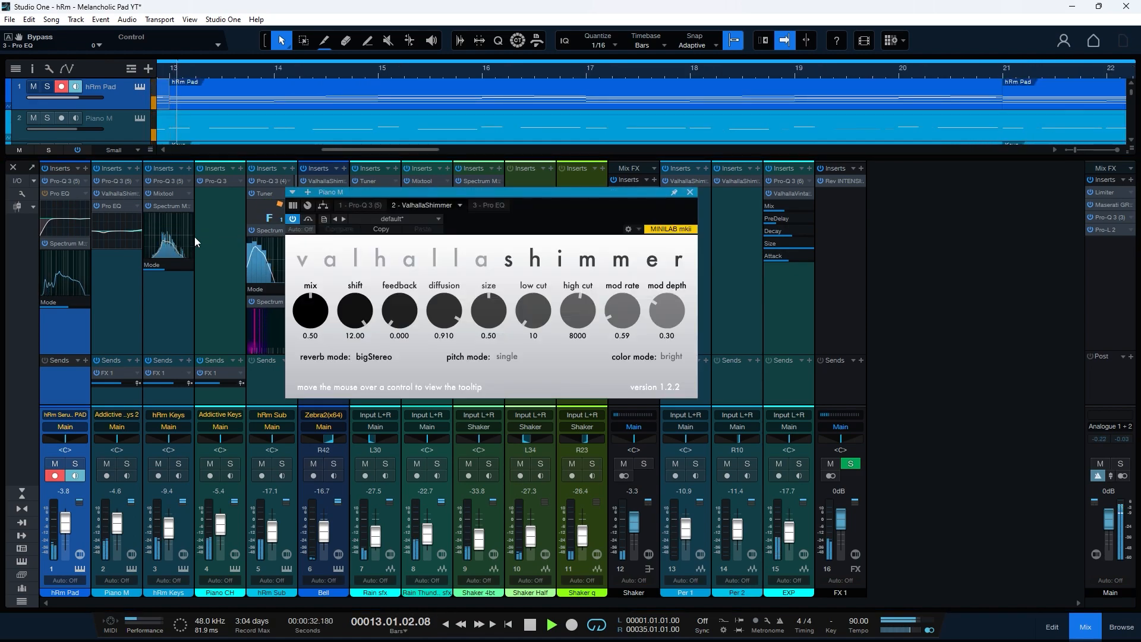
{"action": "left_click", "coordinate": [13, 168]}
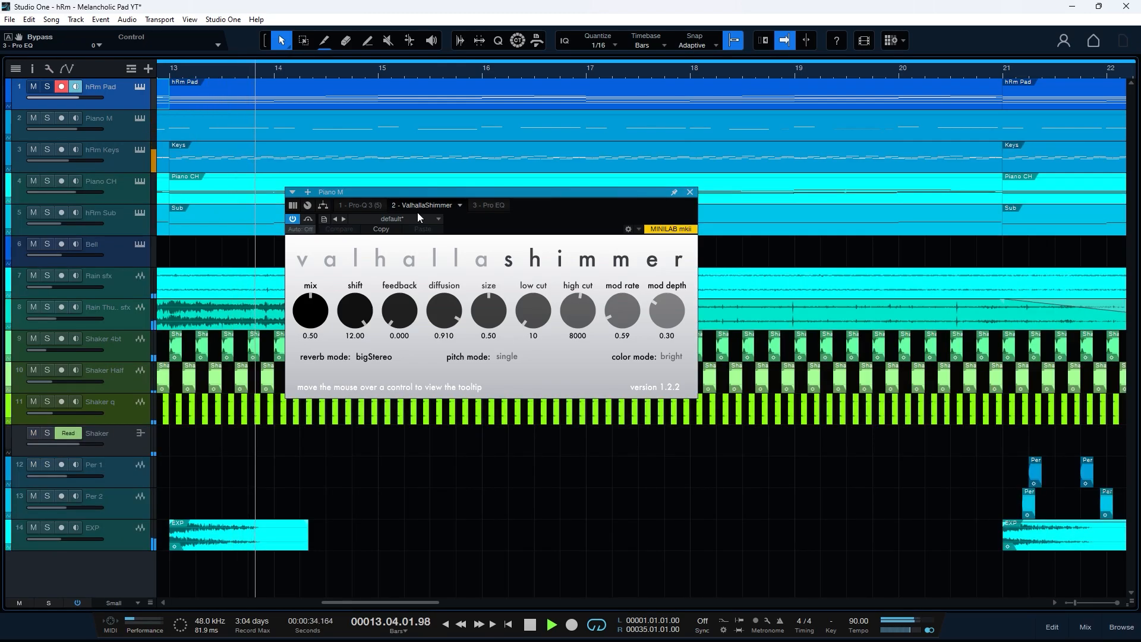
{"action": "left_click", "coordinate": [689, 192]}
{"action": "left_click_drag", "start_coordinate": [540, 72], "coordinate": [460, 56]}
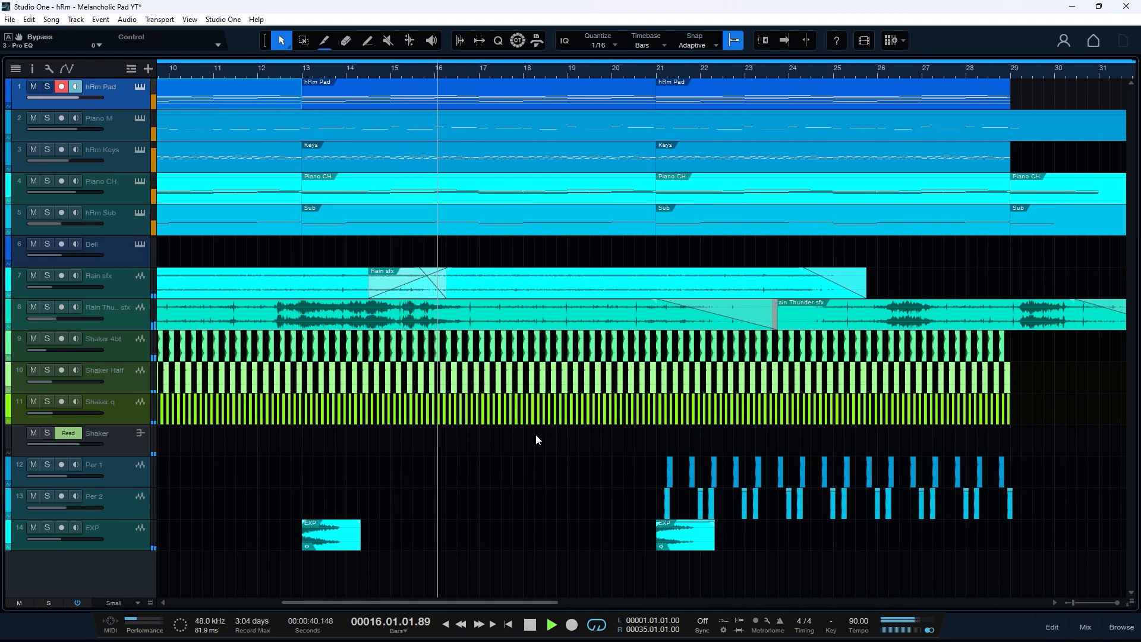
{"action": "left_click", "coordinate": [140, 212]}
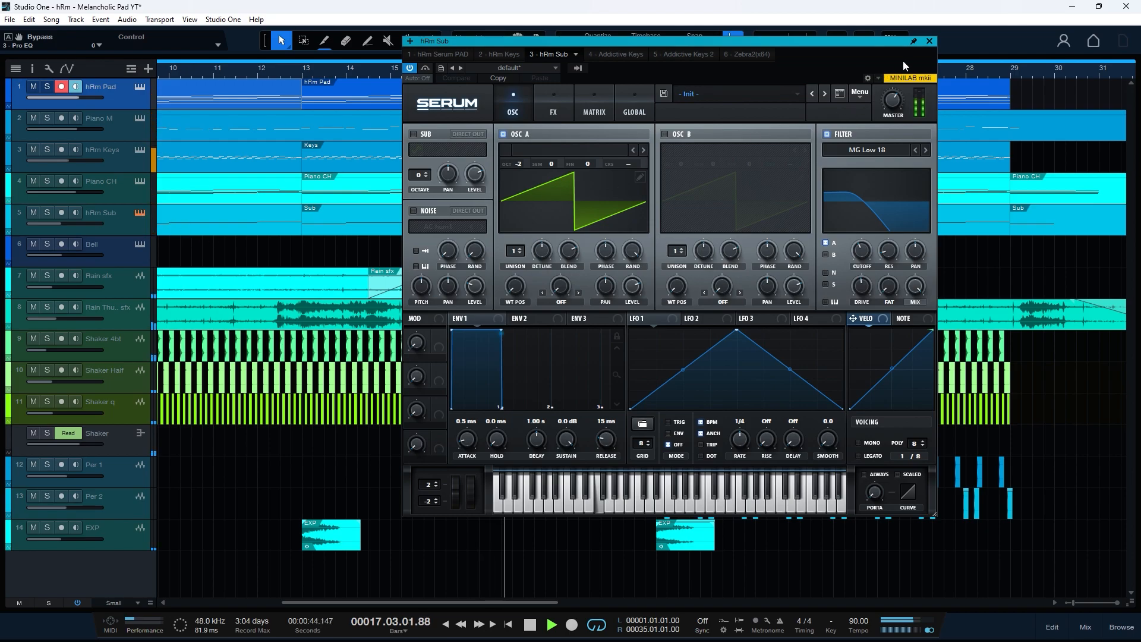
{"action": "left_click", "coordinate": [931, 42]}
{"action": "key", "text": "F3"}
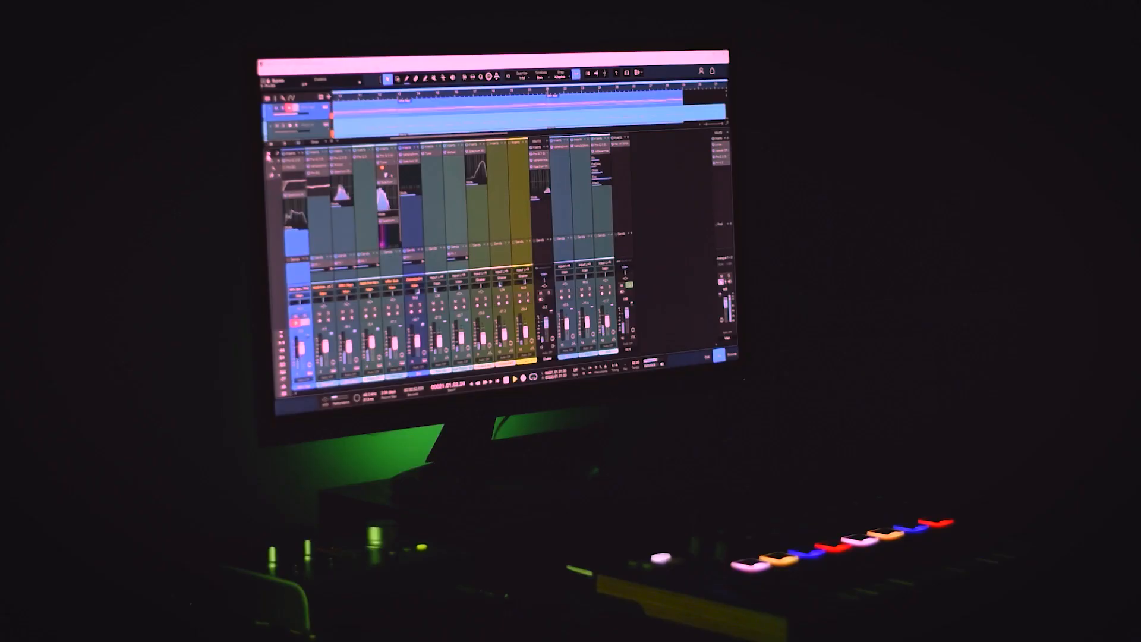
- Zoom in on the percussion clips and back out, then open track 4's Piano CH part
{"action": "key", "text": "F3"}
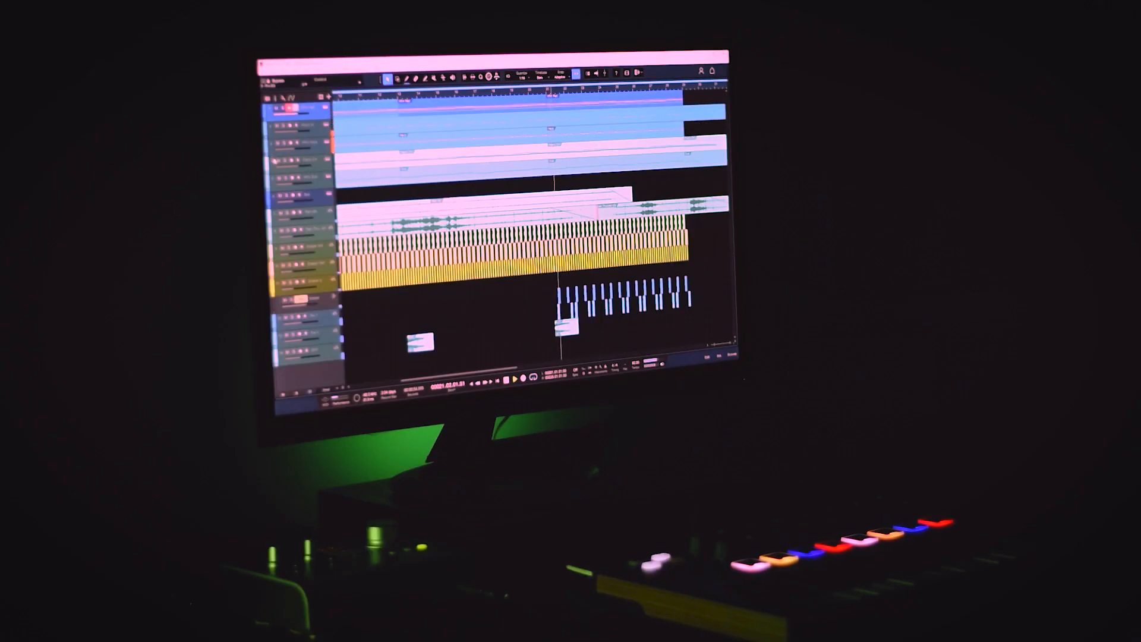
{"action": "left_click_drag", "start_coordinate": [702, 263], "coordinate": [548, 312]}
{"action": "key", "text": "shift+s"}
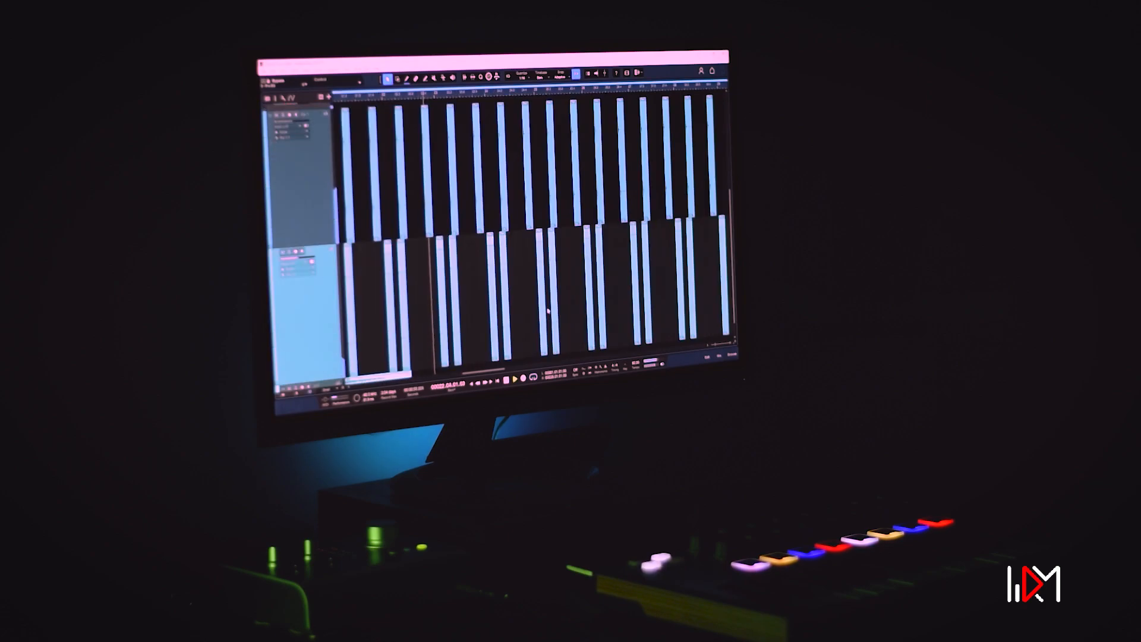
{"action": "mouse_move", "coordinate": [530, 94]}
{"action": "left_mouse_down"}
{"action": "mouse_move", "coordinate": [527, 111]}
{"action": "mouse_move", "coordinate": [519, 84]}
{"action": "mouse_move", "coordinate": [507, 96]}
{"action": "left_mouse_up"}
{"action": "key", "text": "shift+z"}
{"action": "key", "text": "shift+e"}
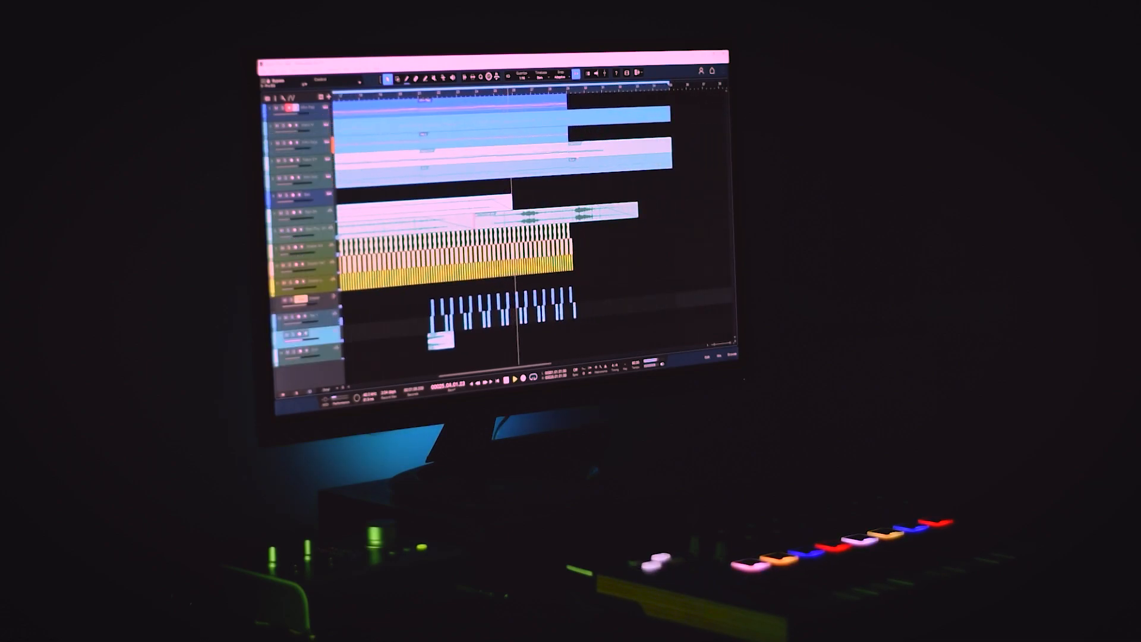
{"action": "left_click", "coordinate": [310, 161]}
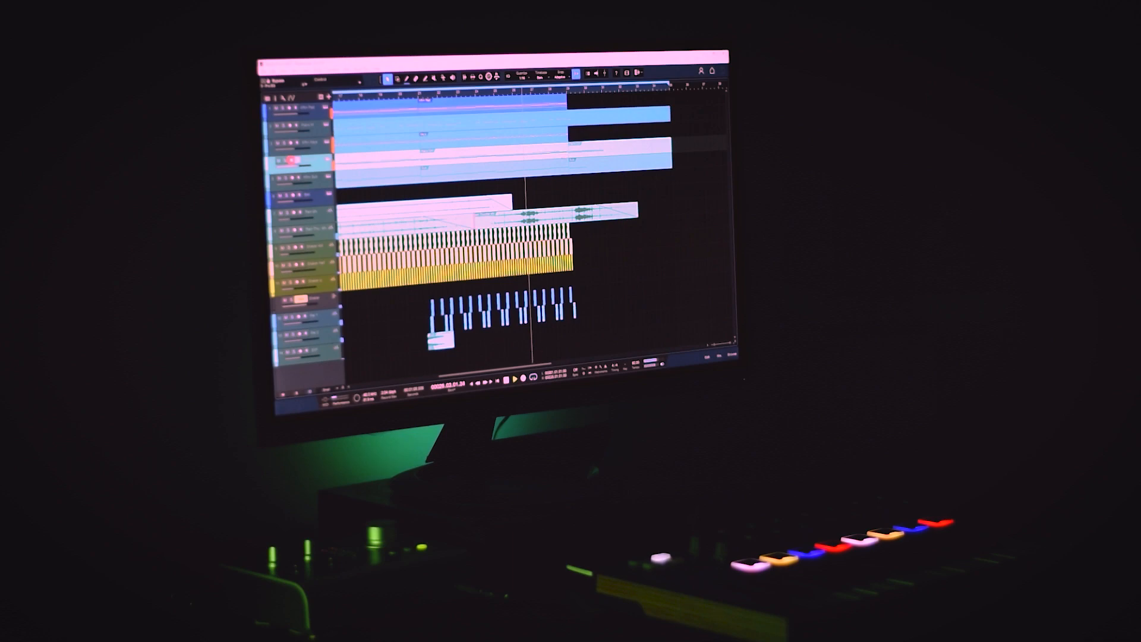
{"action": "double_click", "coordinate": [562, 156]}
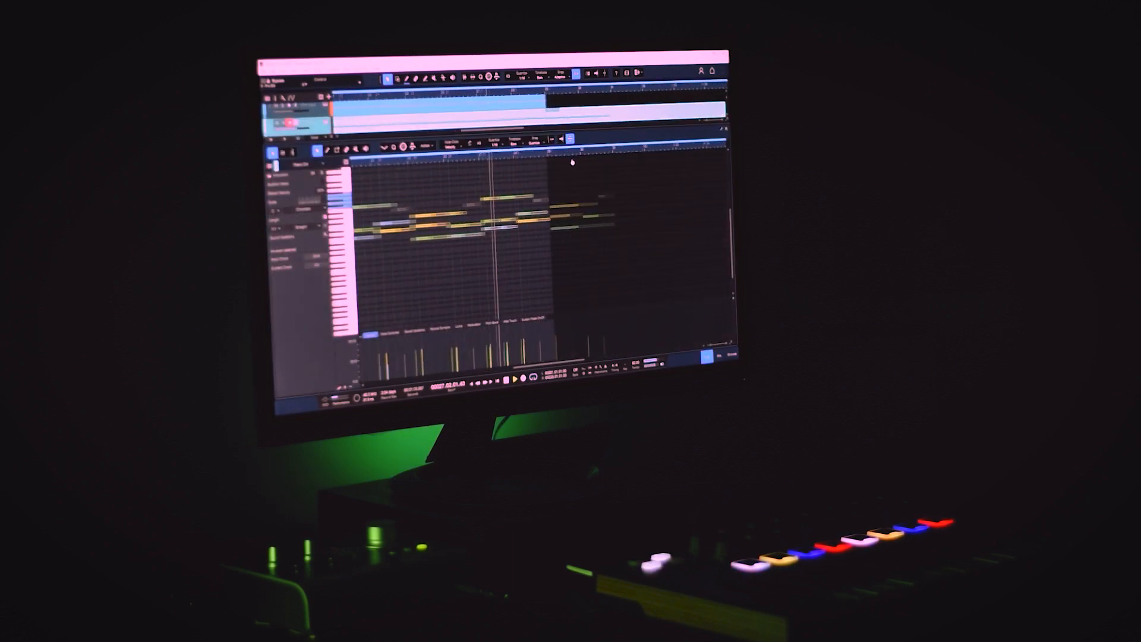